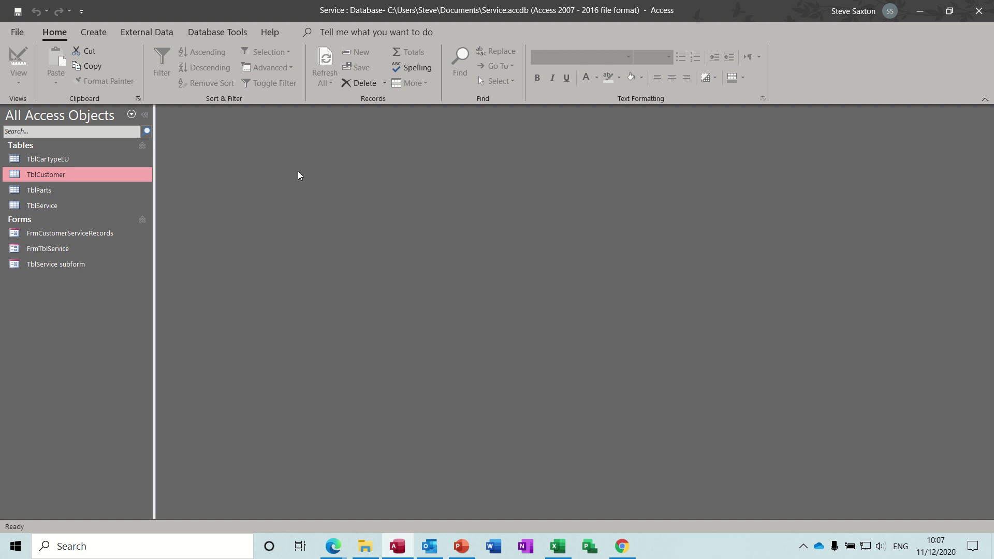
Open TblCustomer and TblParts in Design View to review their fields, then close both
right_click(64, 176)
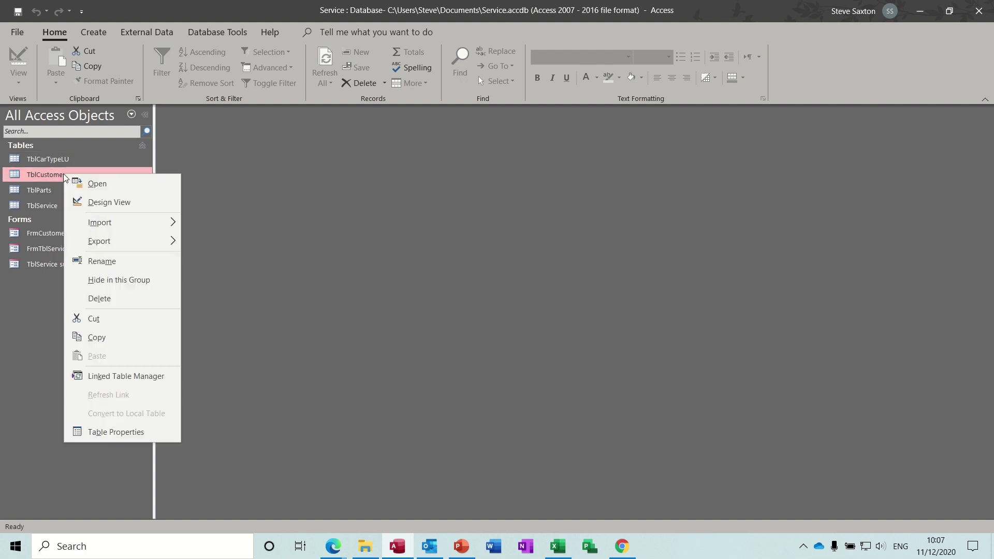
click(83, 202)
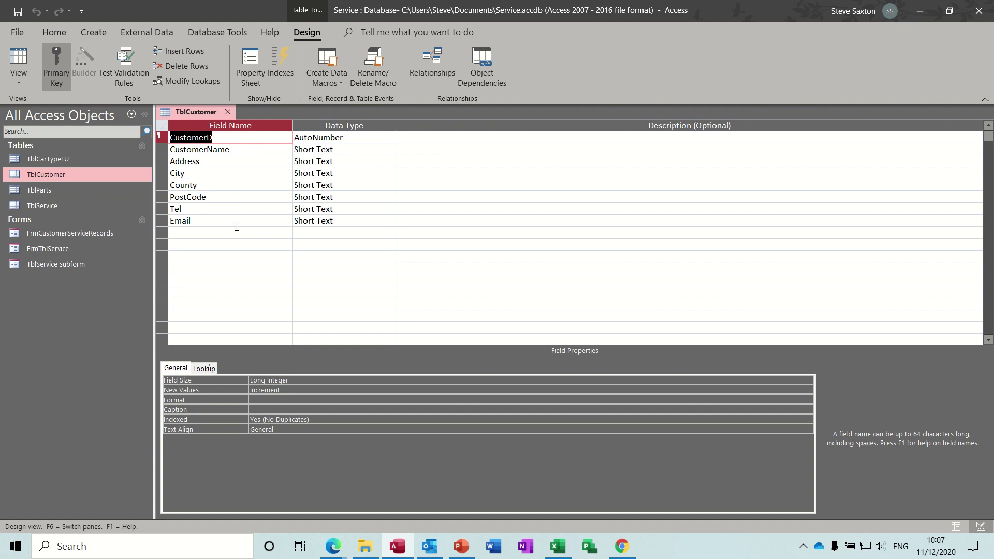
click(227, 113)
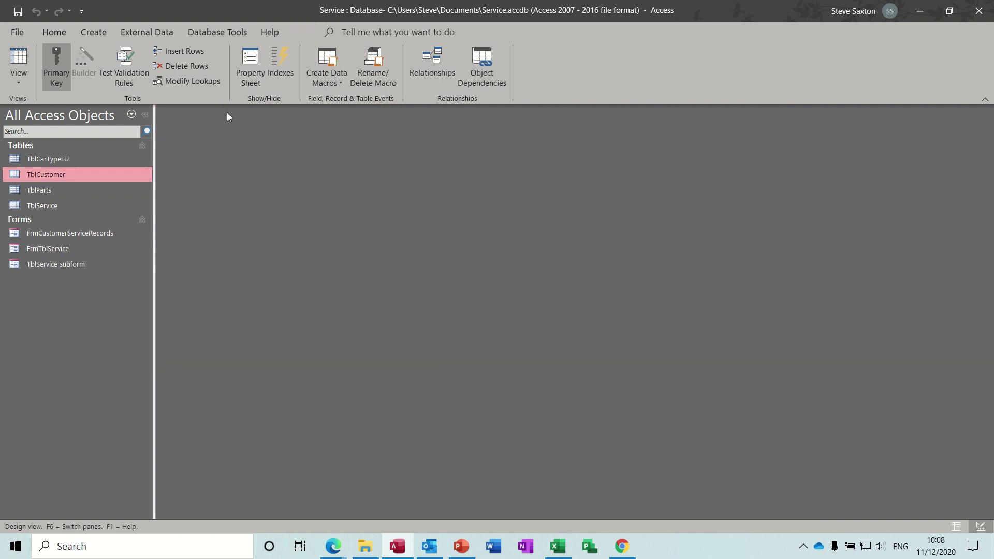
click(93, 191)
right_click(93, 191)
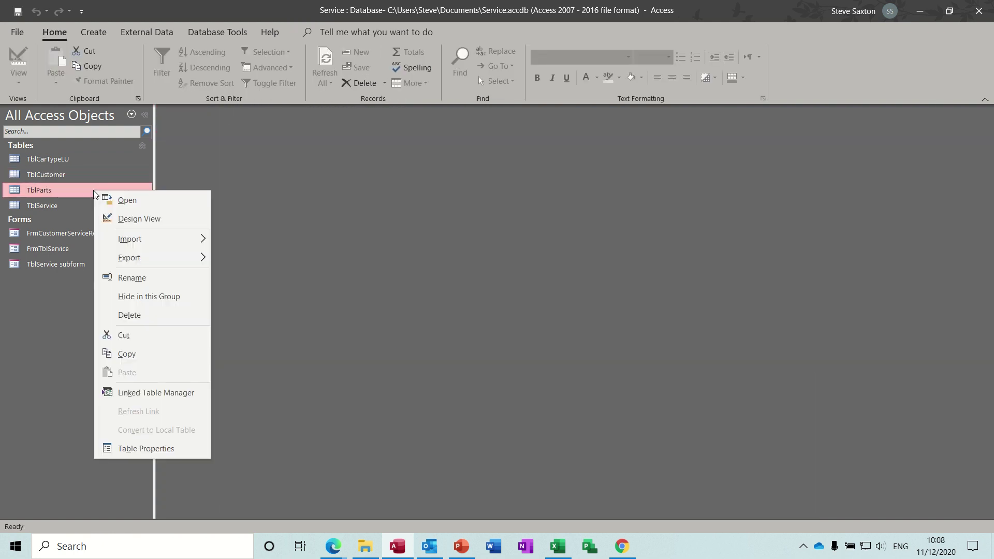
click(110, 216)
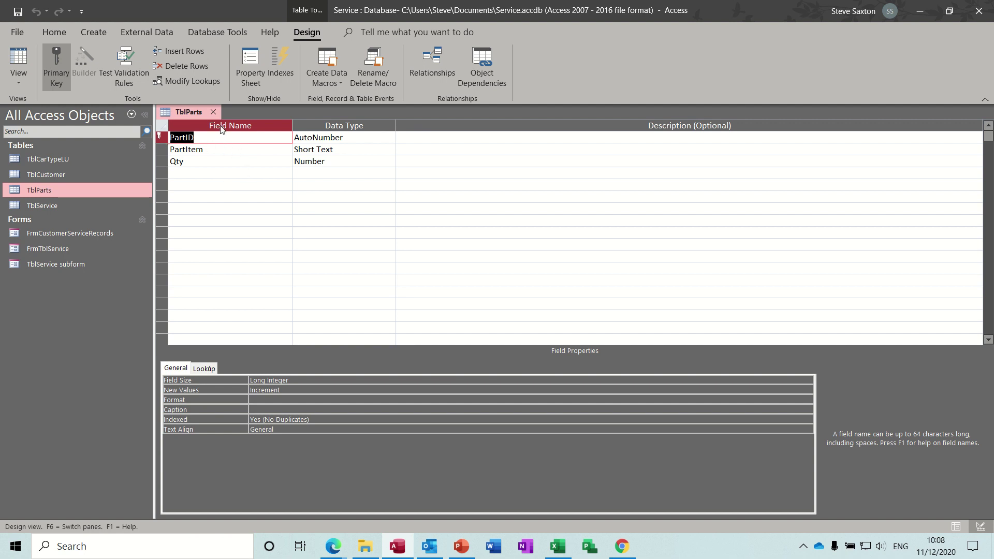
click(213, 112)
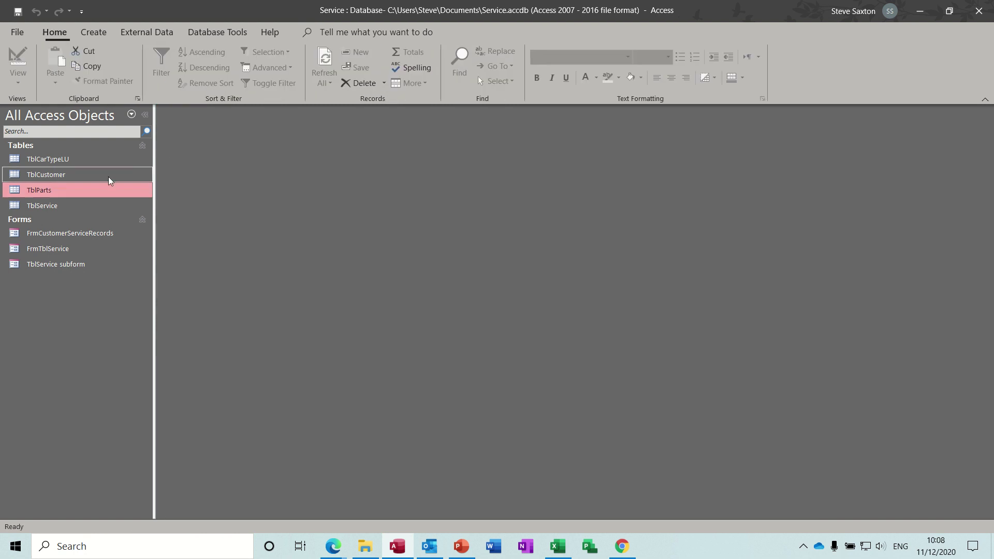
Open TblService in Design View and check PartItem's lookup settings, keeping its Number data type
right_click(71, 206)
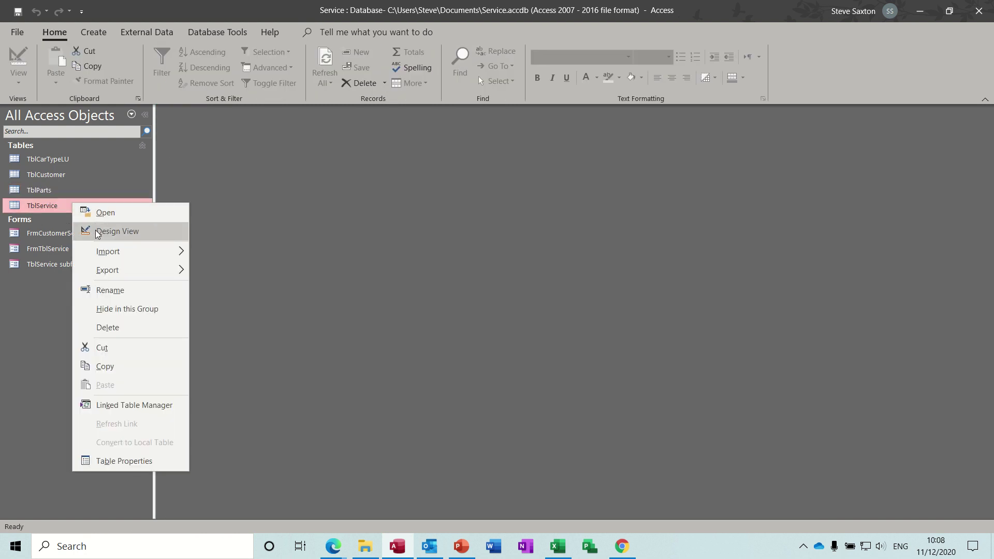
click(95, 228)
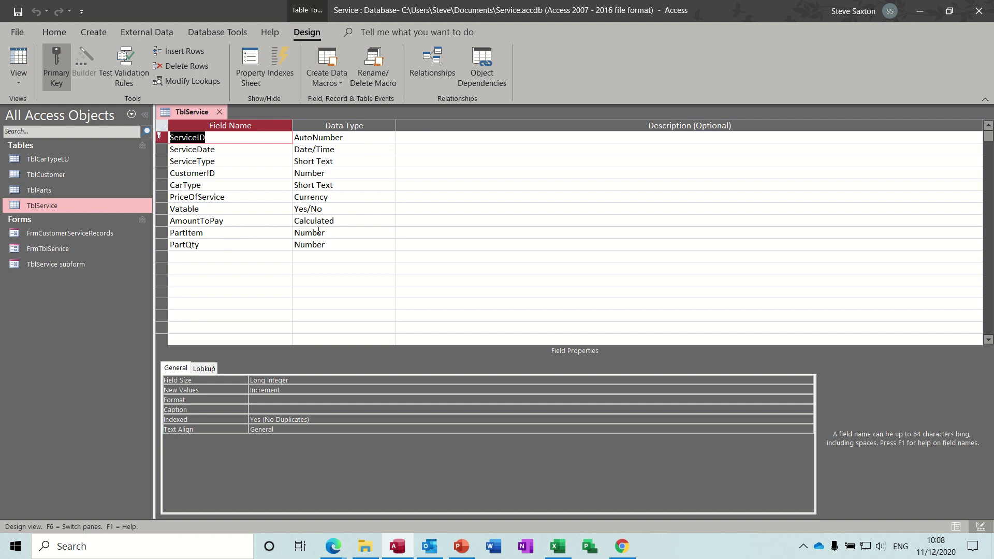
click(339, 233)
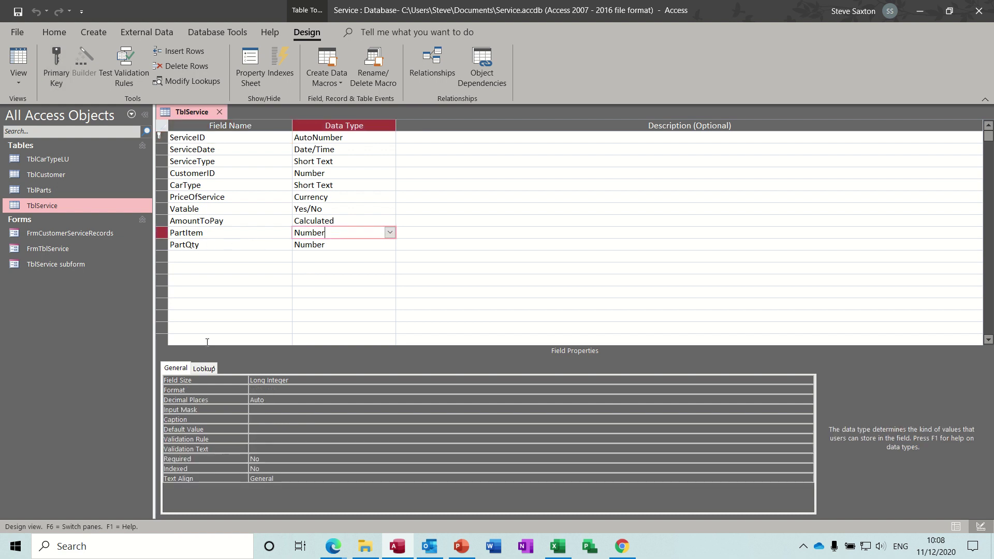
click(207, 369)
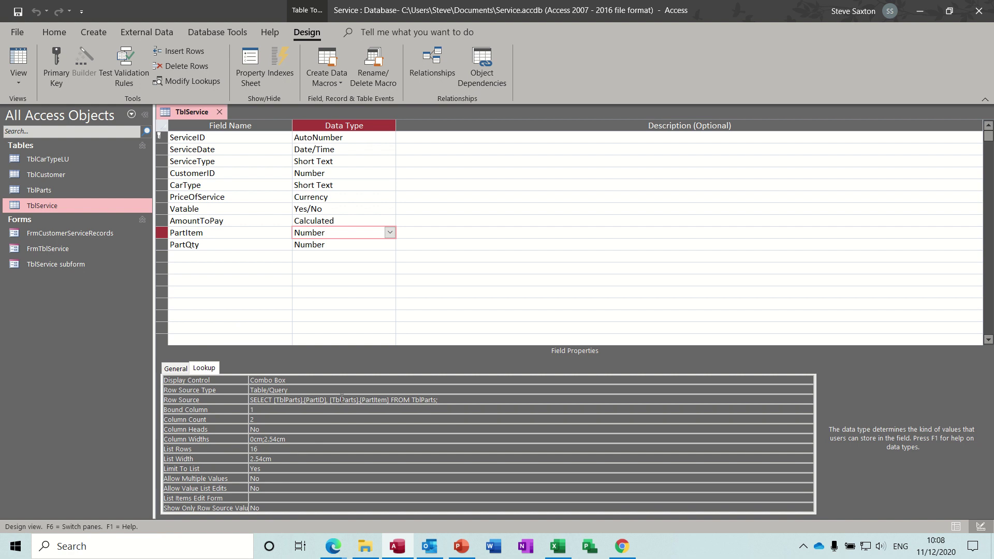
click(389, 233)
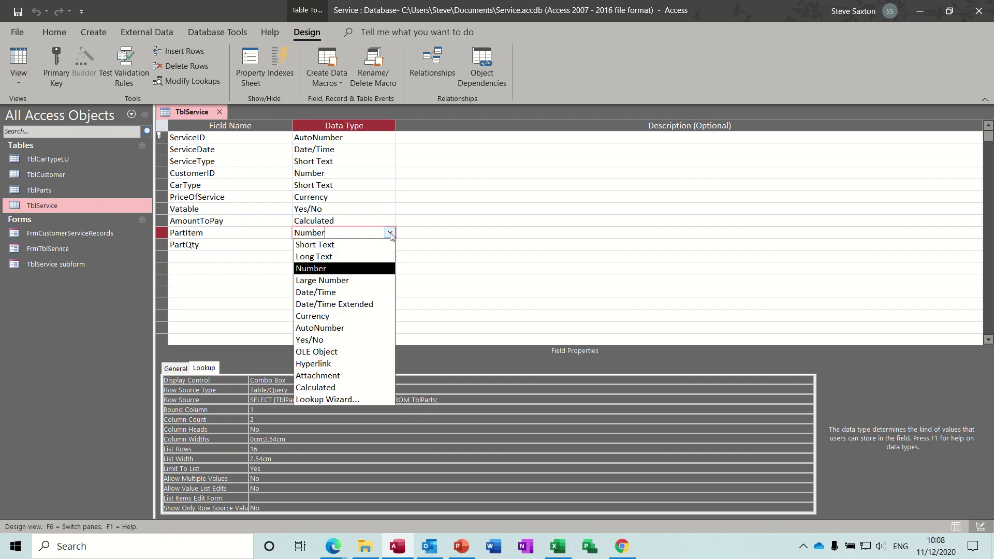
click(390, 233)
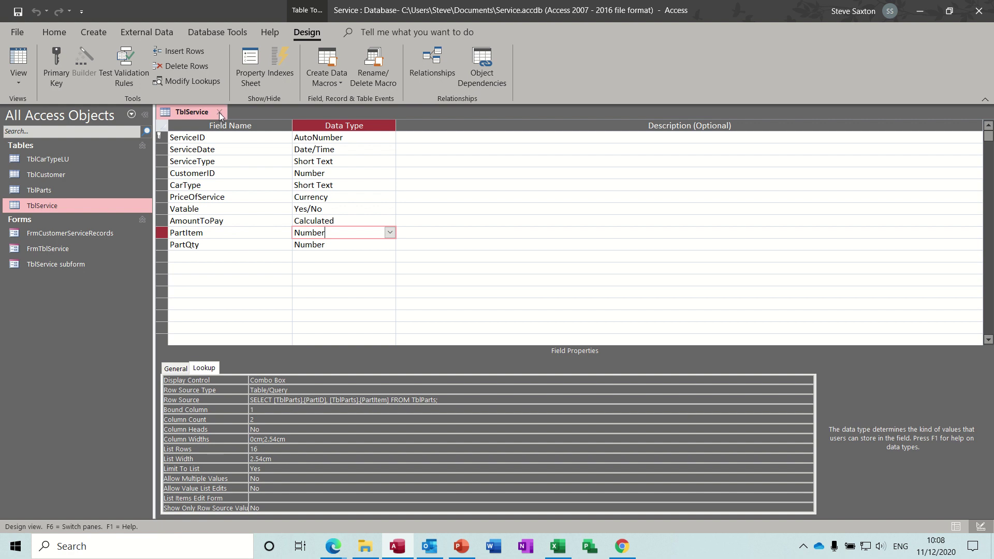
View TblService's records, check the PartItem parts list without choosing one, and close the table
click(19, 61)
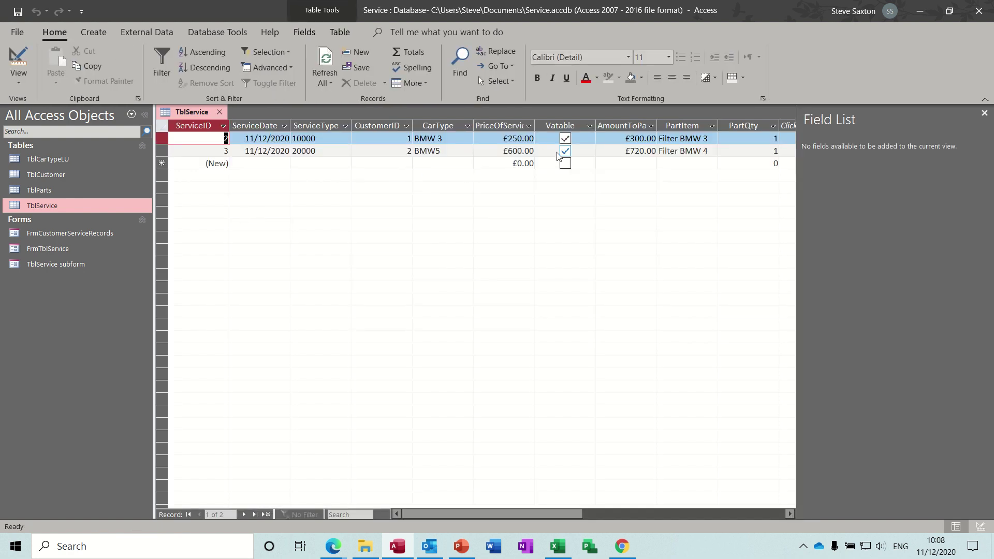
click(705, 163)
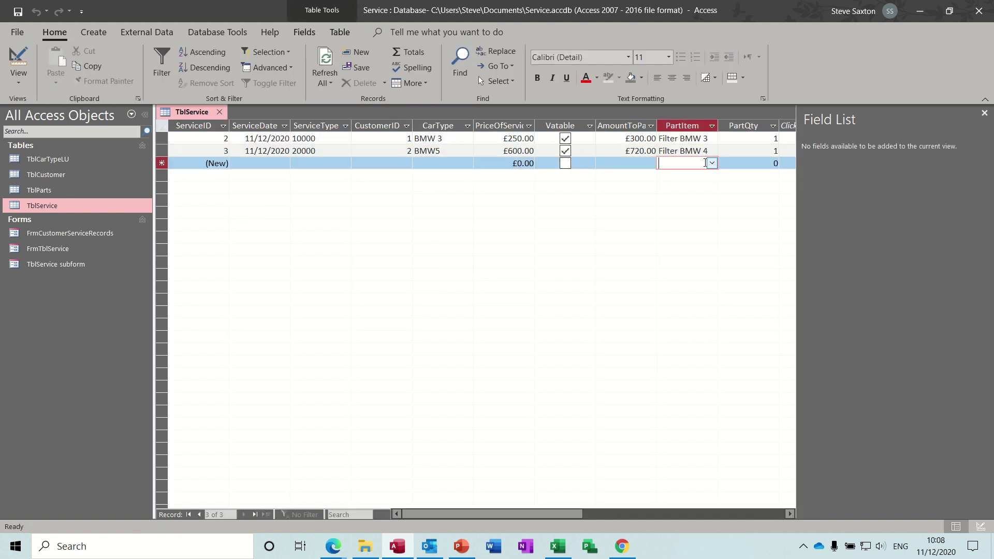
click(713, 164)
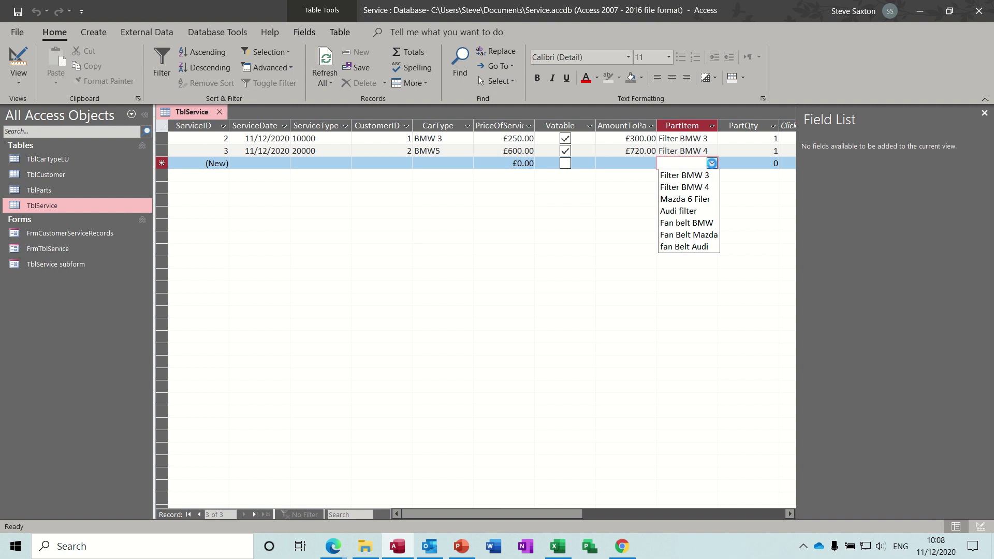
click(712, 164)
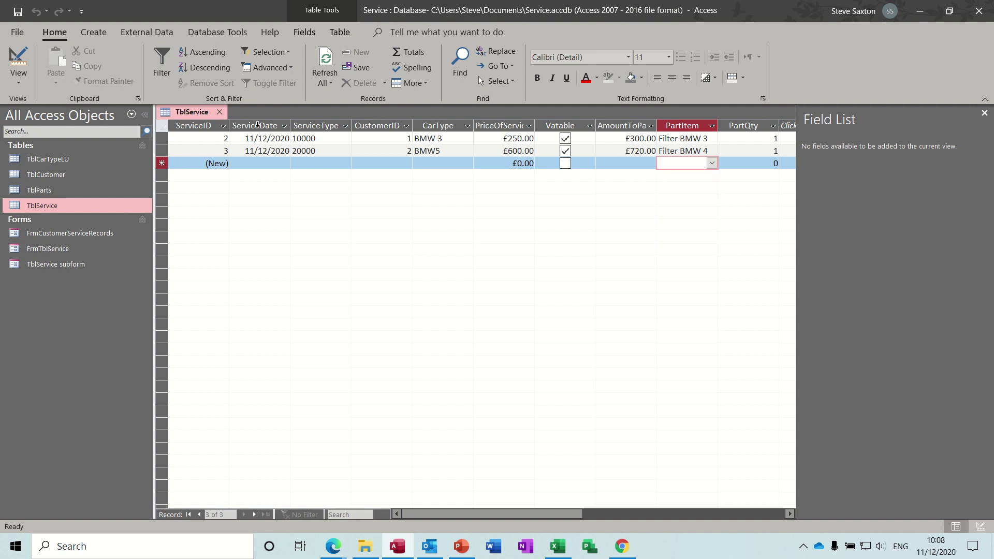
click(219, 112)
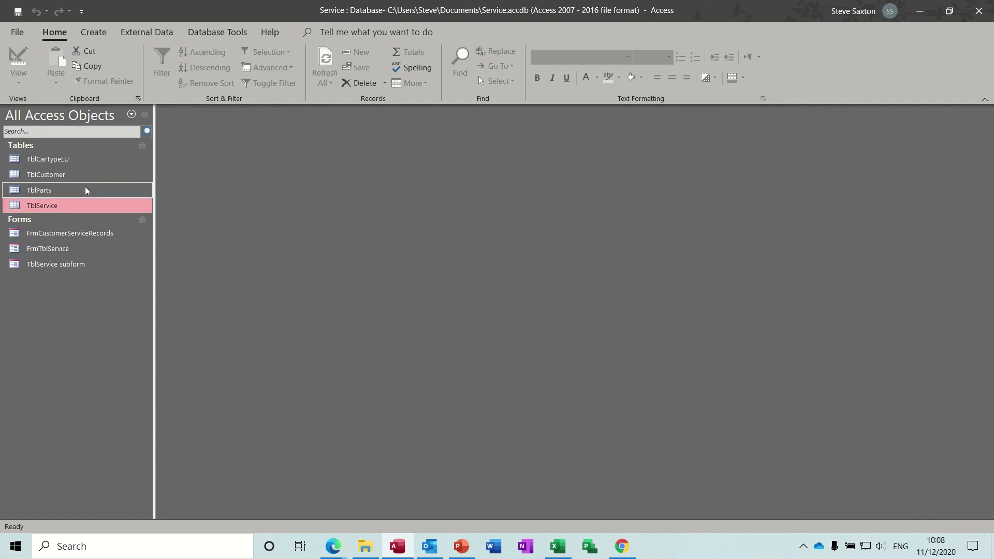
Drag TblParts down and right in the Relationships diagram, then close and save the layout
click(200, 34)
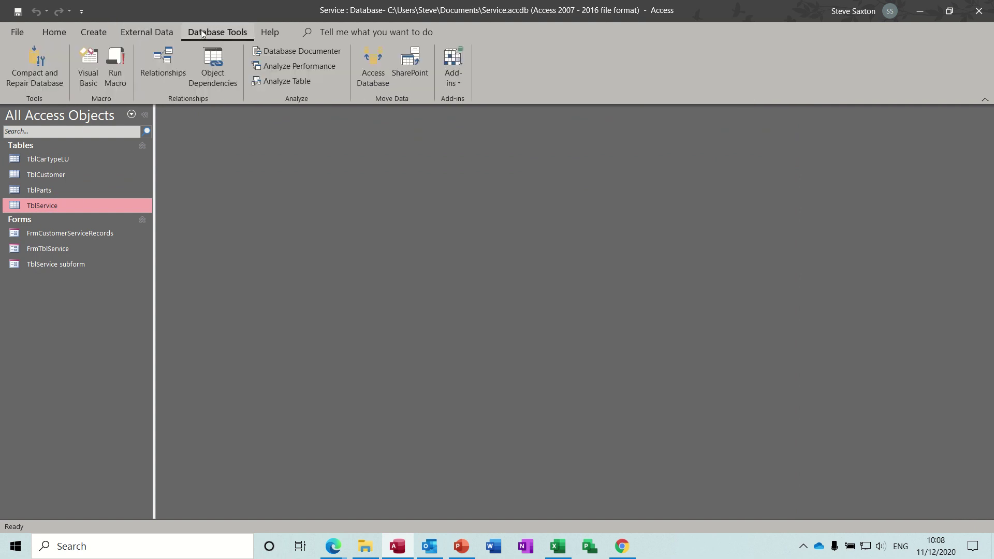
click(173, 62)
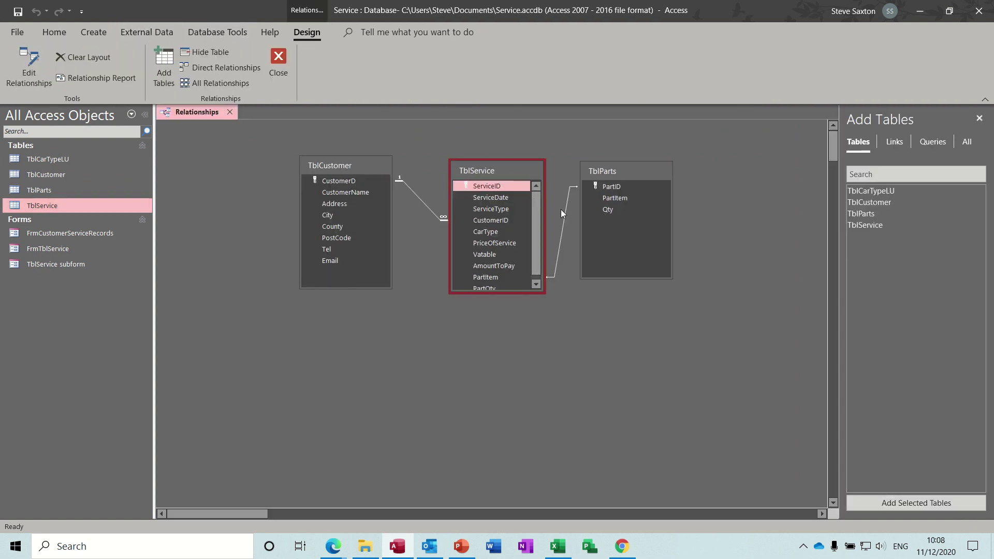
drag(604, 170, 627, 199)
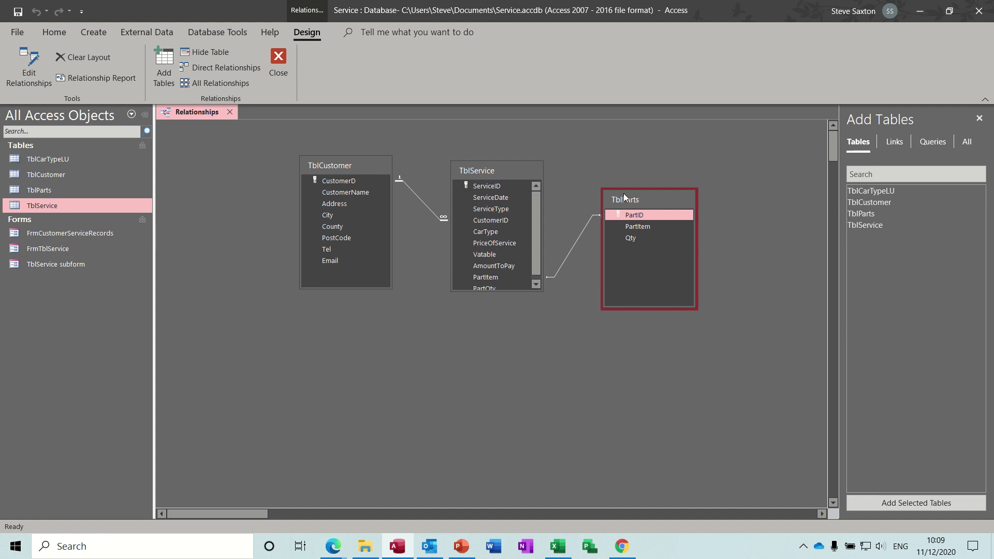
click(535, 284)
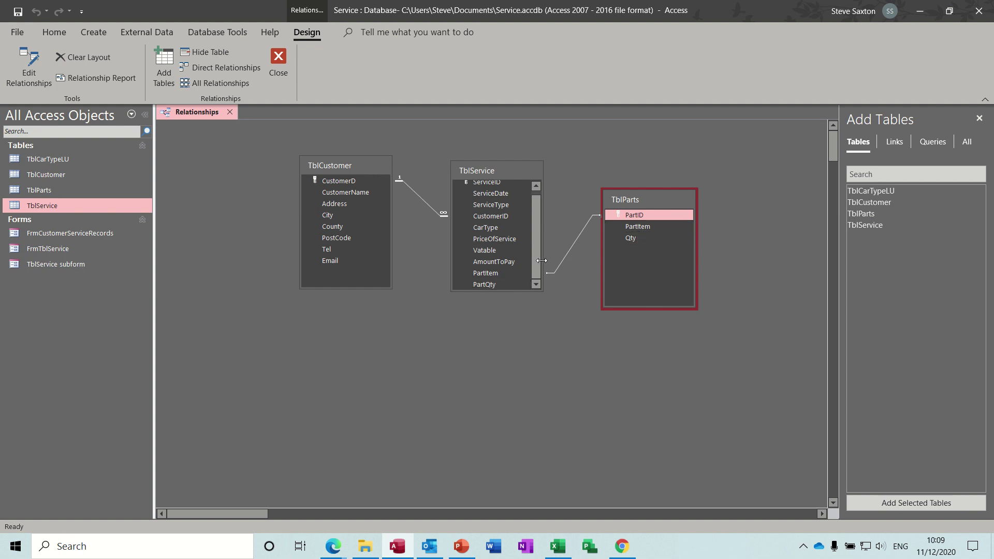
click(577, 240)
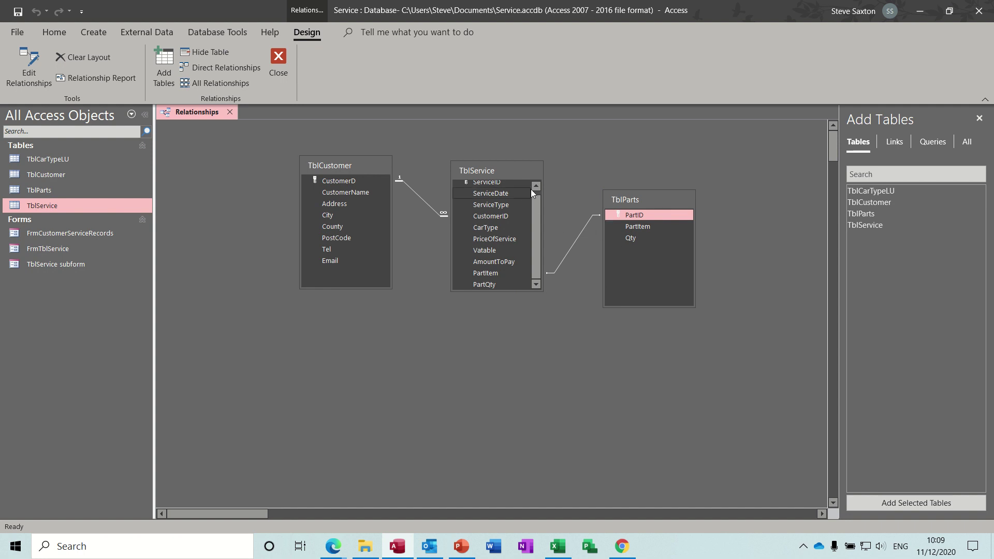
drag(536, 214, 536, 198)
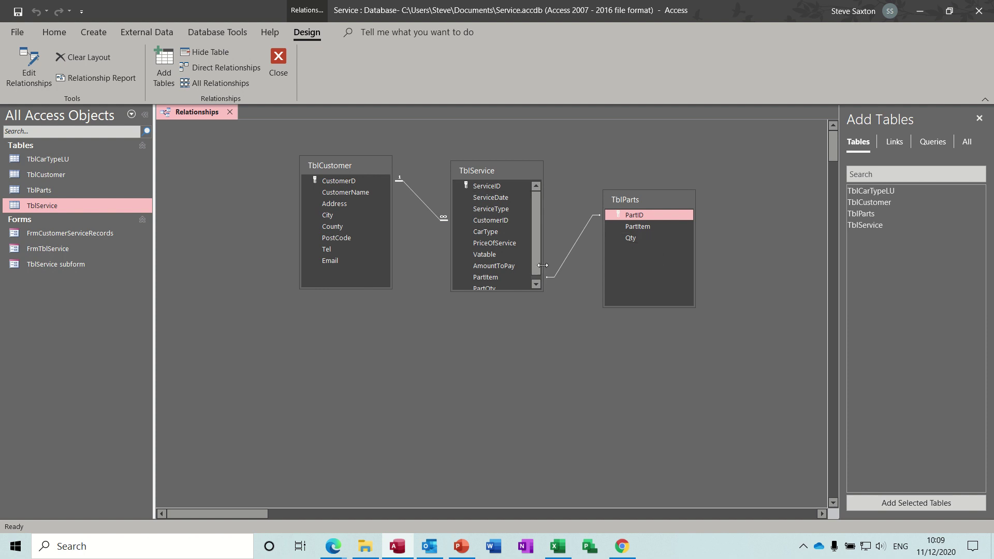
click(278, 67)
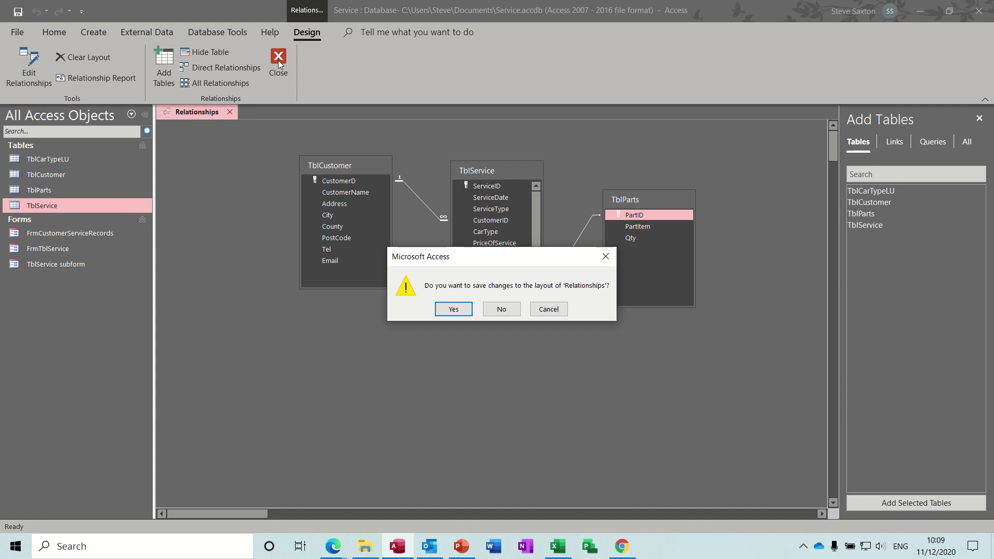
click(451, 313)
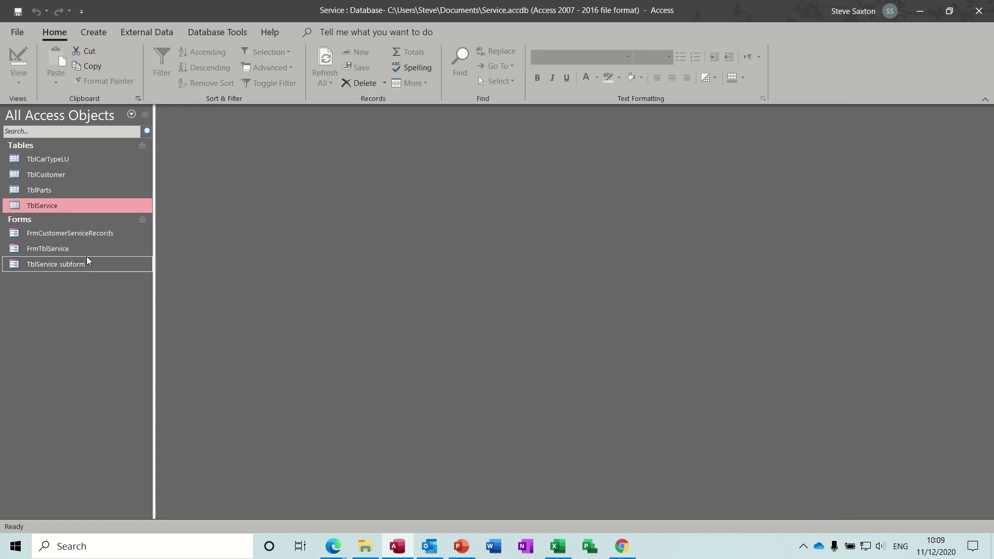
Open FrmCustomerServiceRecords, step through three customer records, and close the form
double_click(100, 234)
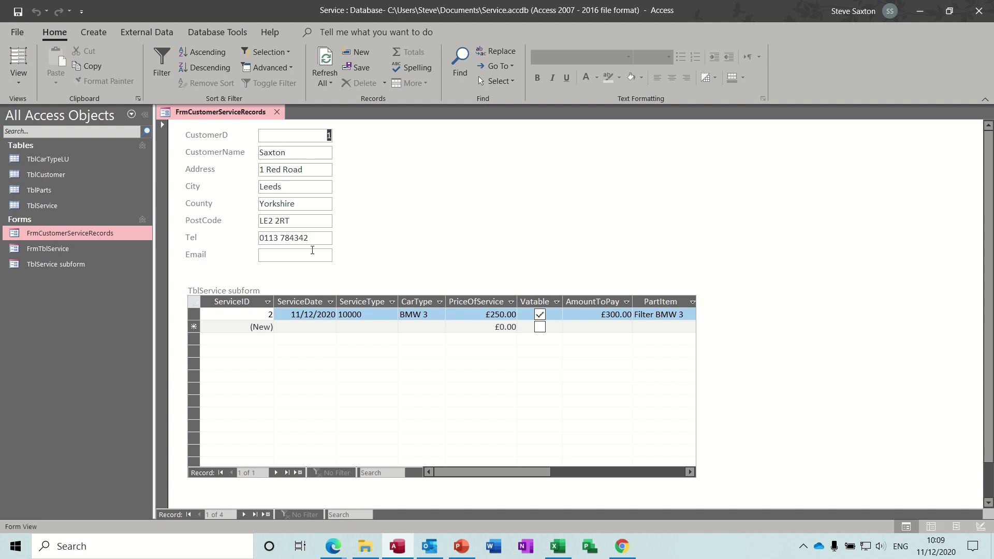
click(245, 513)
click(244, 514)
click(244, 513)
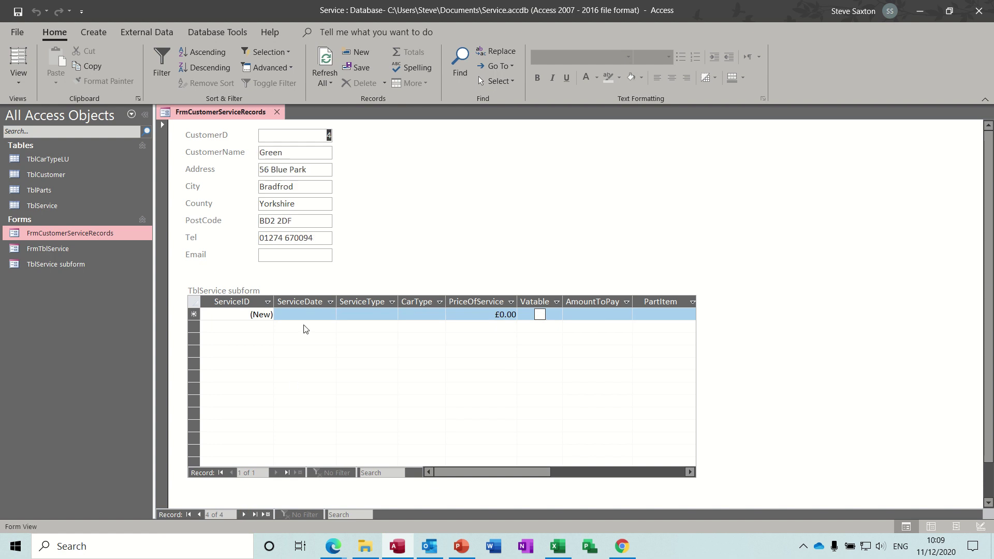
click(277, 114)
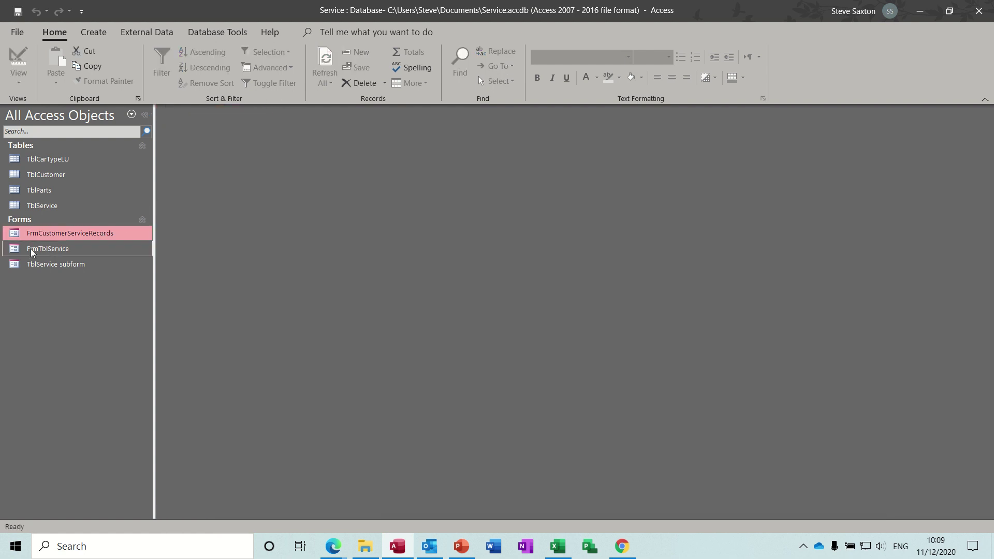
Open FrmTblService, check the PartItem list keeping Filter BMW 3, and review the TblParts table
double_click(49, 249)
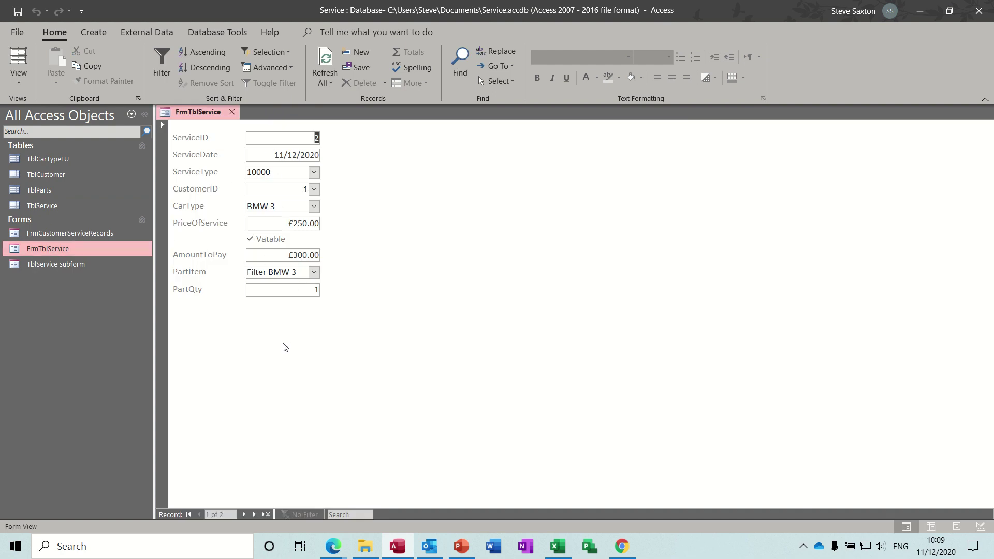
click(314, 272)
click(314, 272)
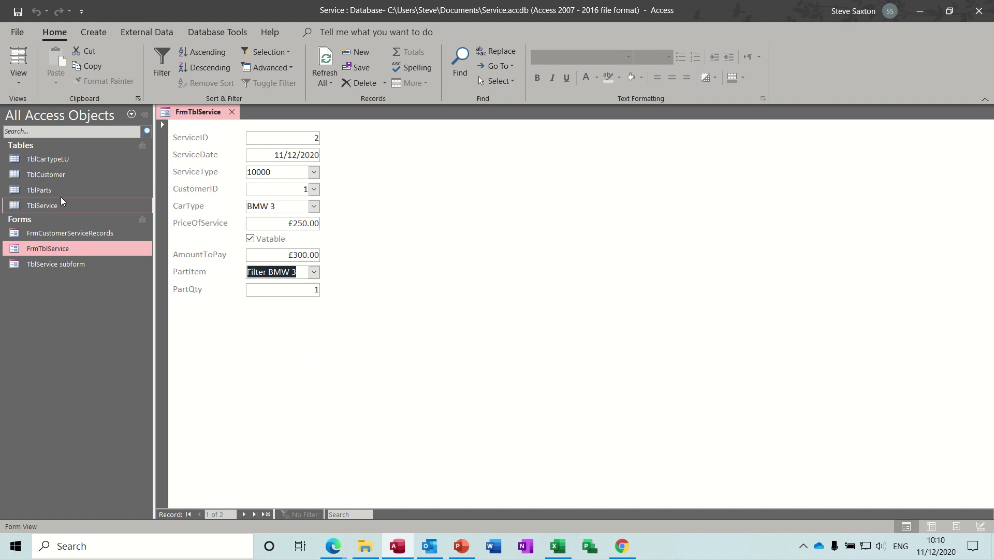
double_click(79, 190)
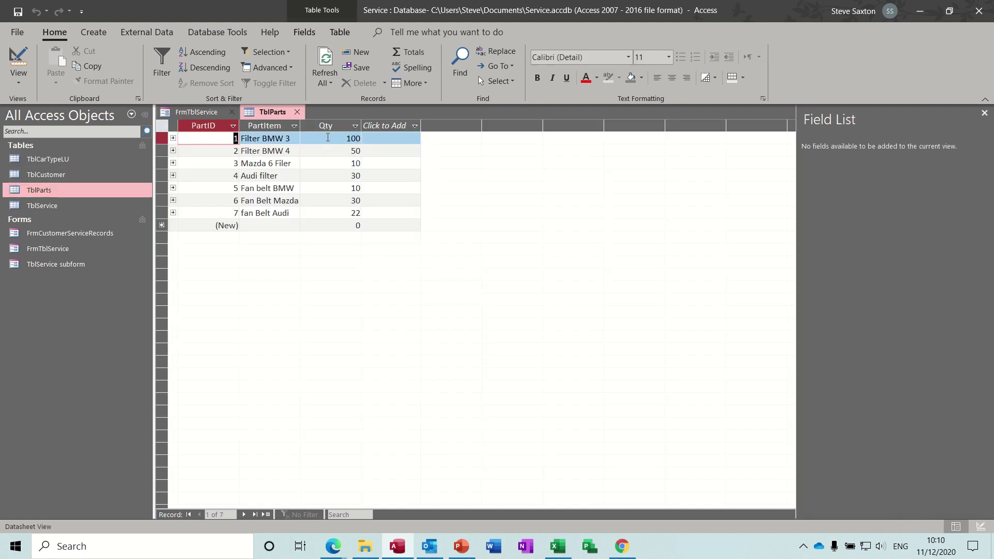
click(296, 111)
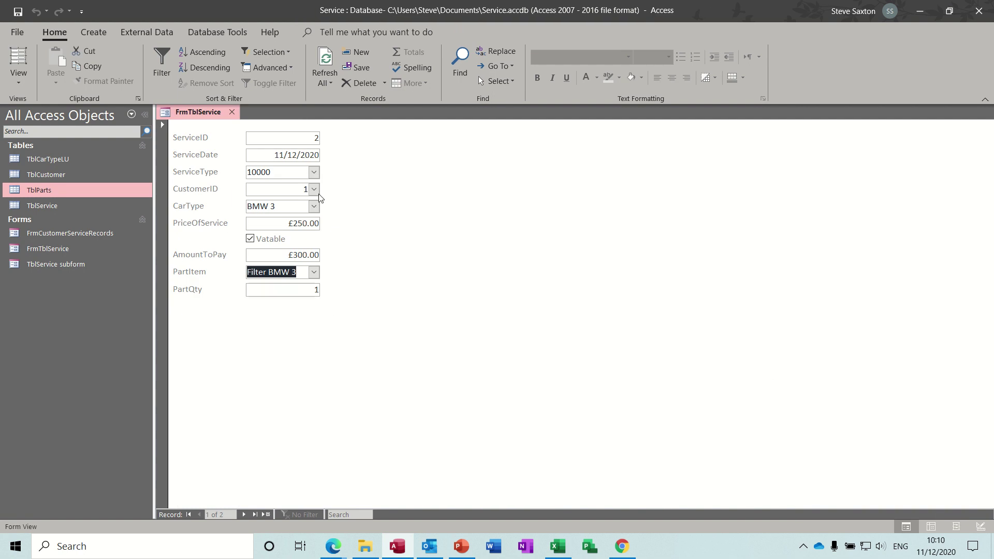
Close FrmTblService, then delete the FrmCustomerServiceRecords and FrmTblService forms, confirming each
click(232, 113)
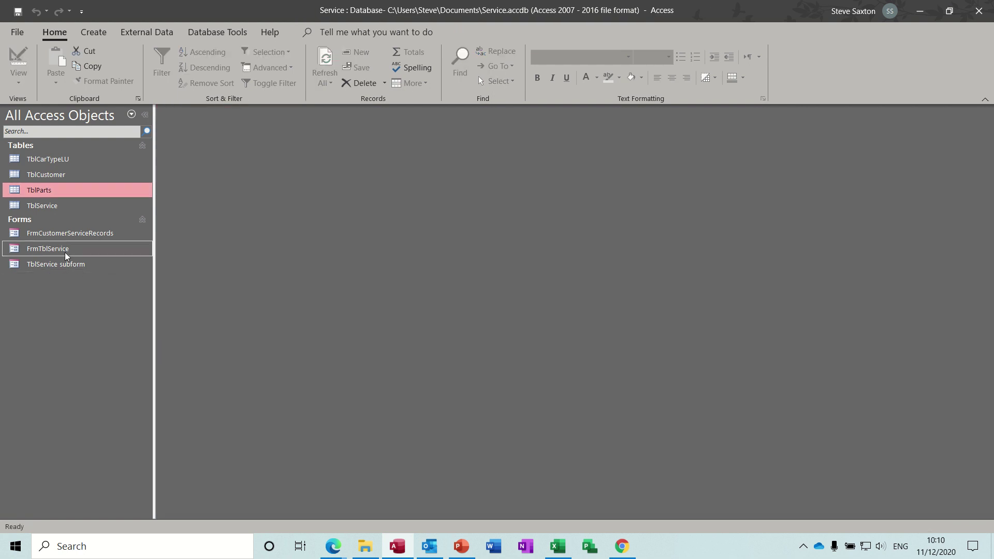
click(55, 235)
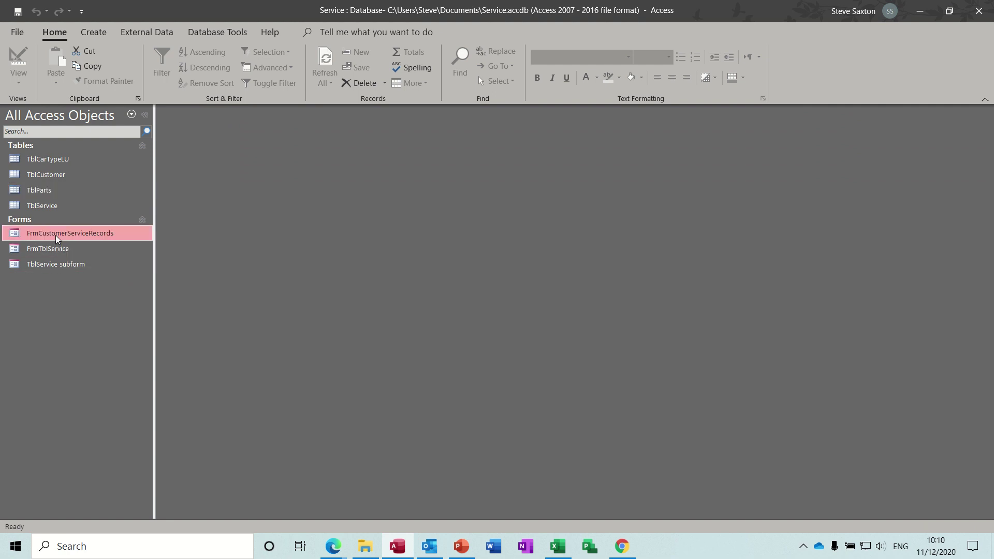
key(Delete)
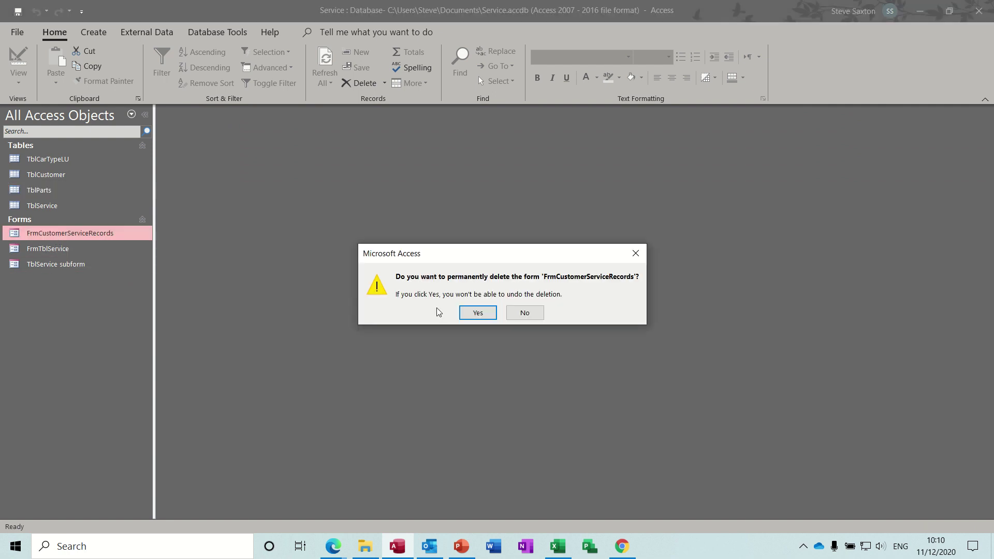
click(469, 310)
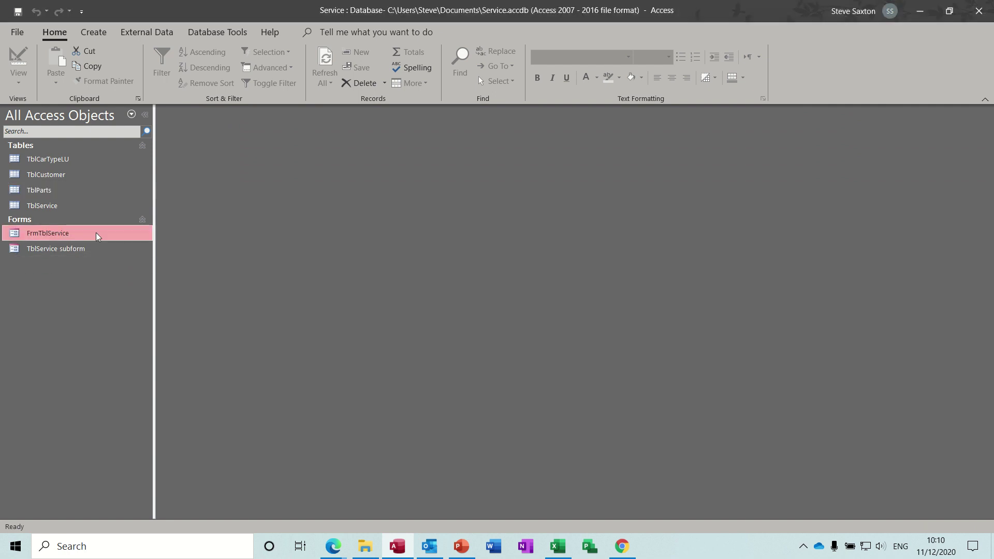
key(Delete)
click(470, 311)
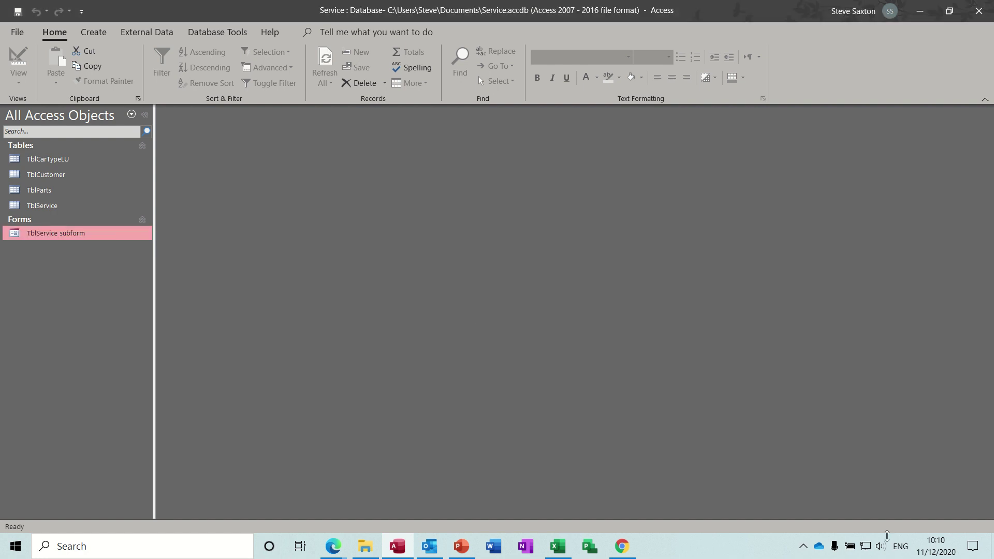
Mute the computer's sound and delete the TblService subform form, confirming the deletion
click(881, 547)
click(780, 515)
click(82, 234)
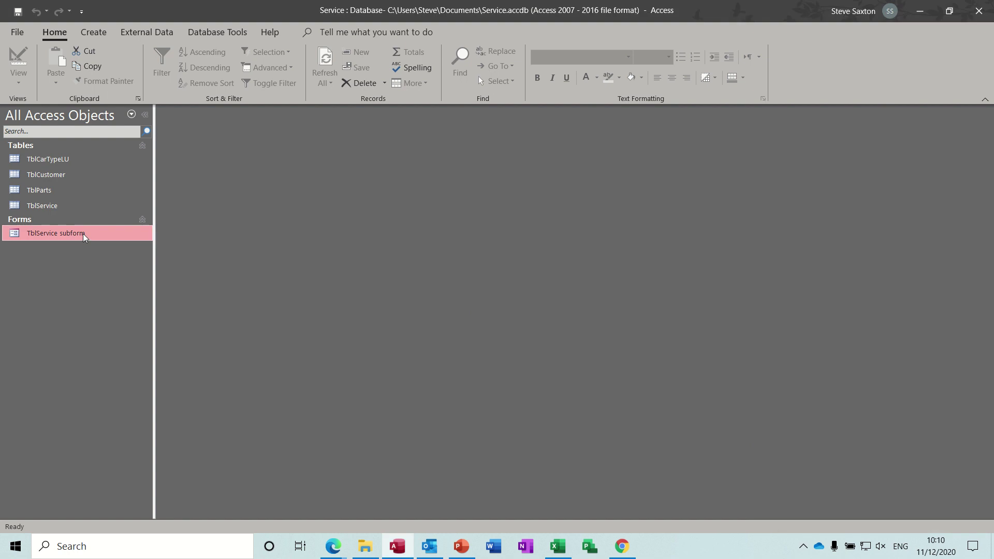
key(Delete)
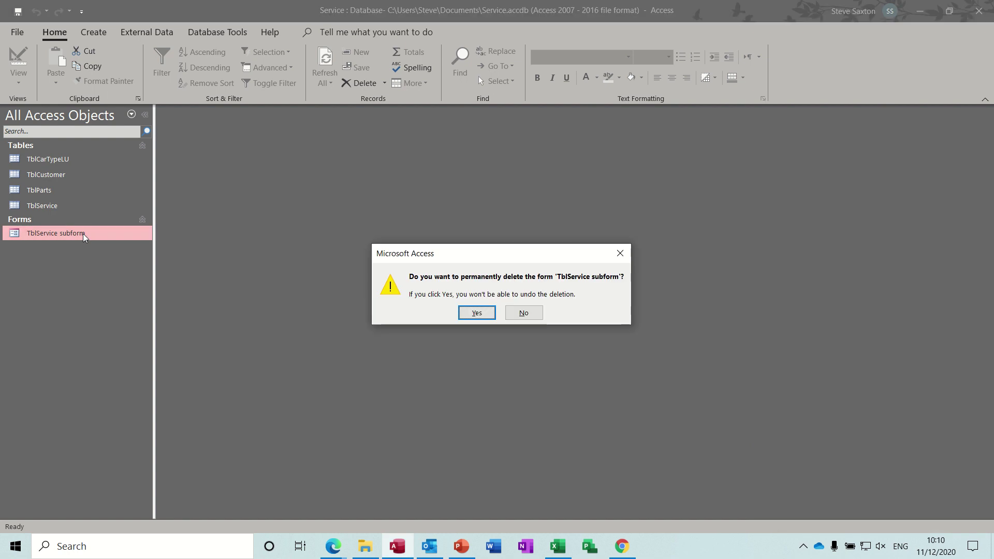
click(465, 312)
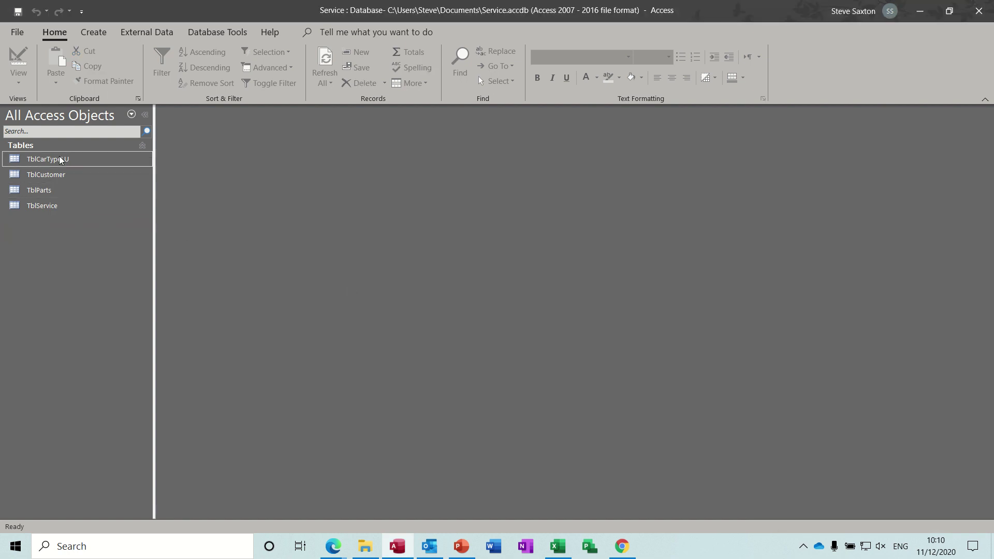
Create a blank Design View form with record source TblCustomer and show its field list
click(95, 32)
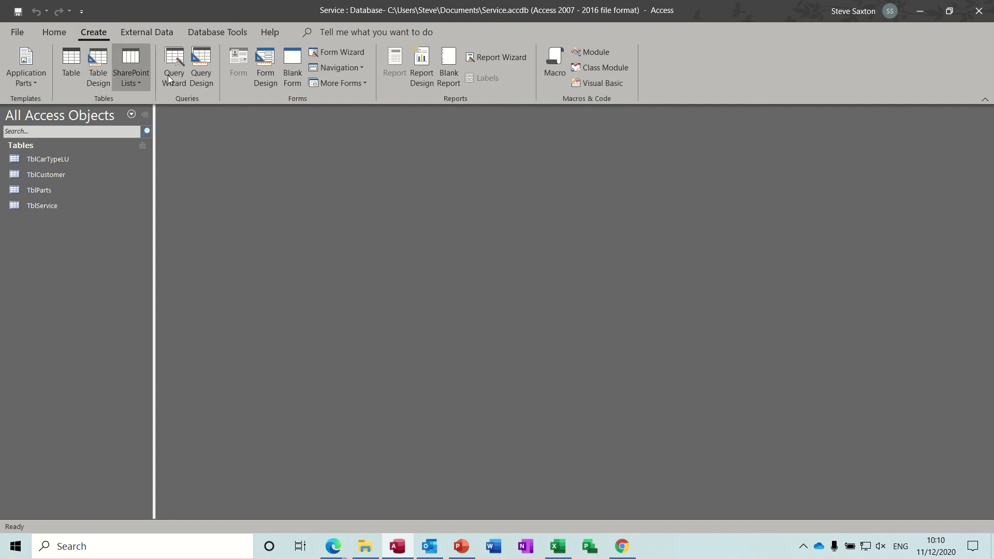
click(268, 70)
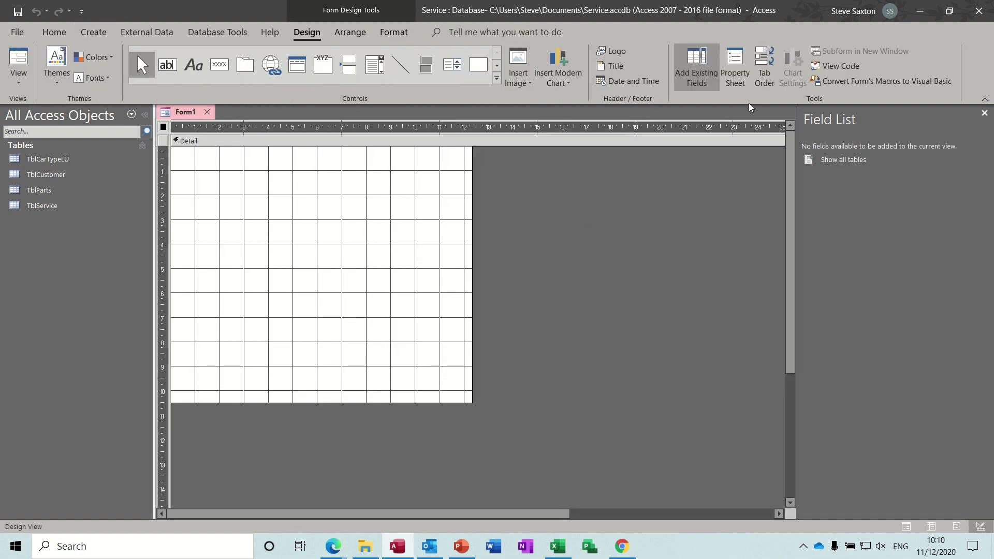
click(735, 67)
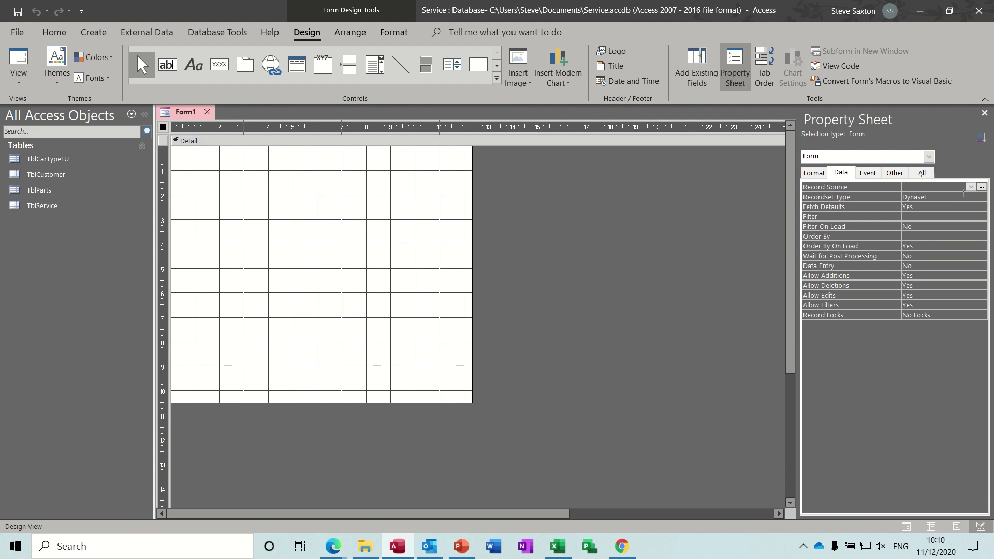
click(970, 187)
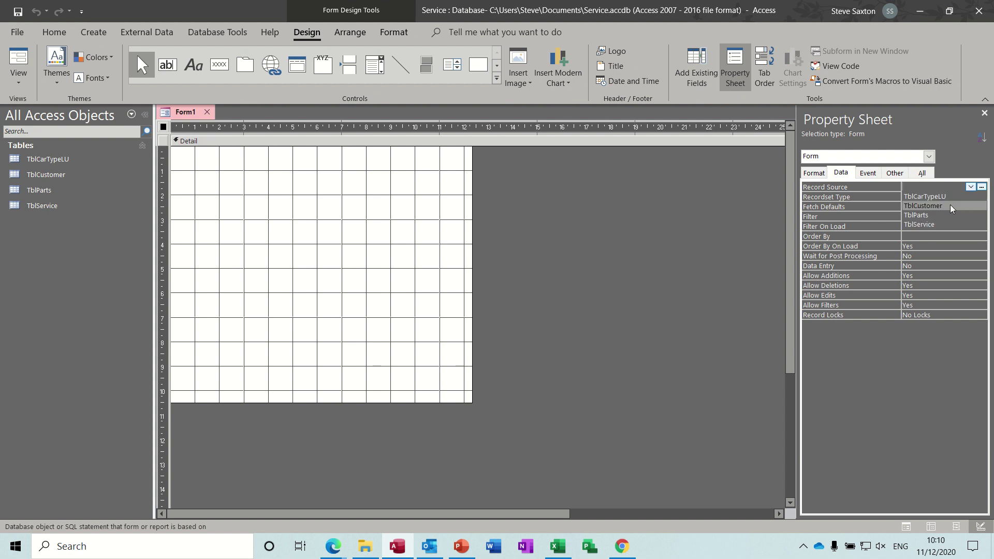
click(956, 205)
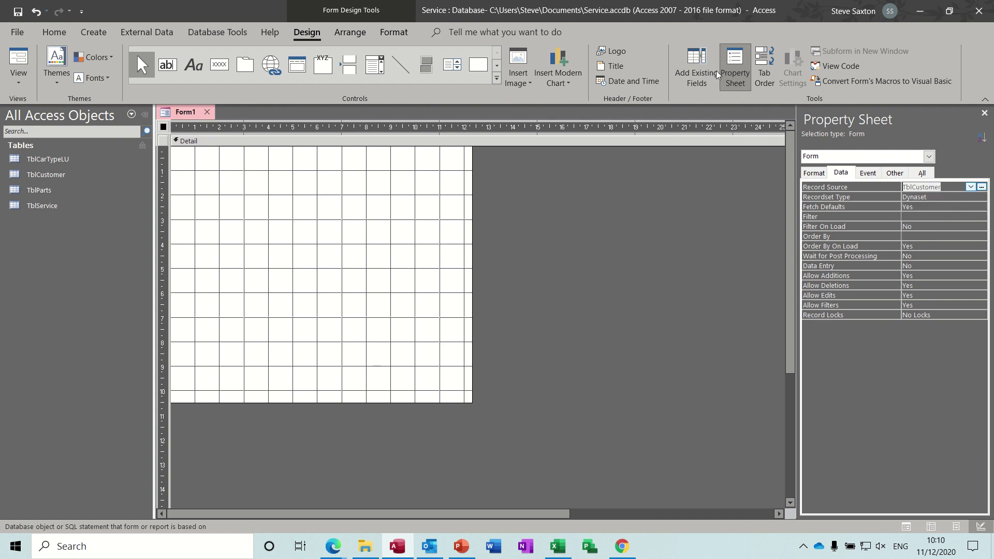
click(696, 70)
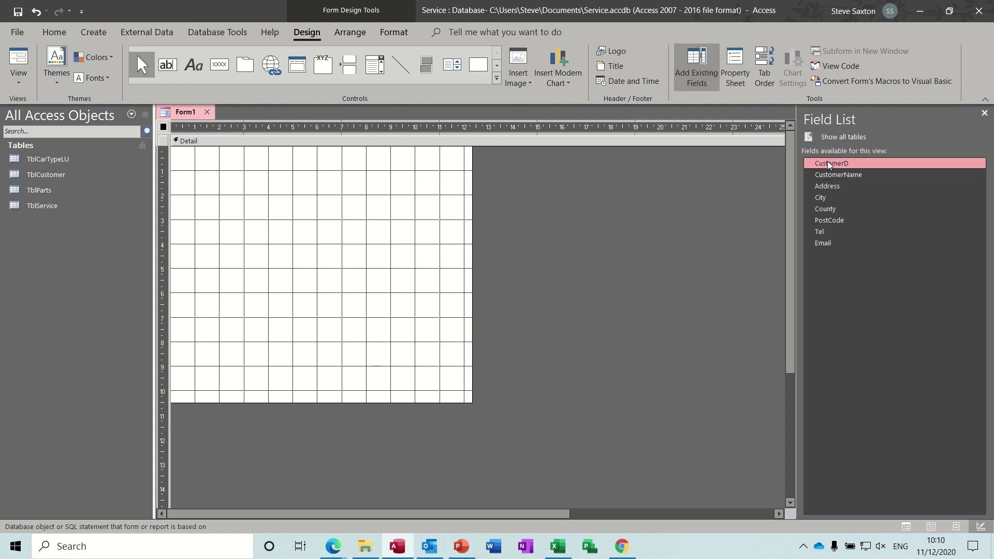
Drag all eight TblCustomer fields onto the form's top left and widen the Email text box
shift+click(823, 244)
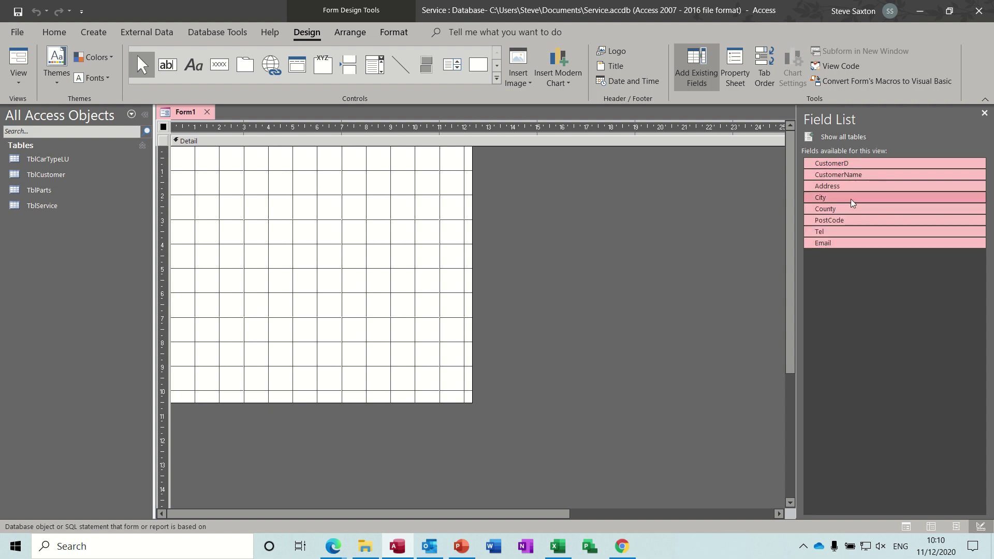
drag(856, 199, 255, 161)
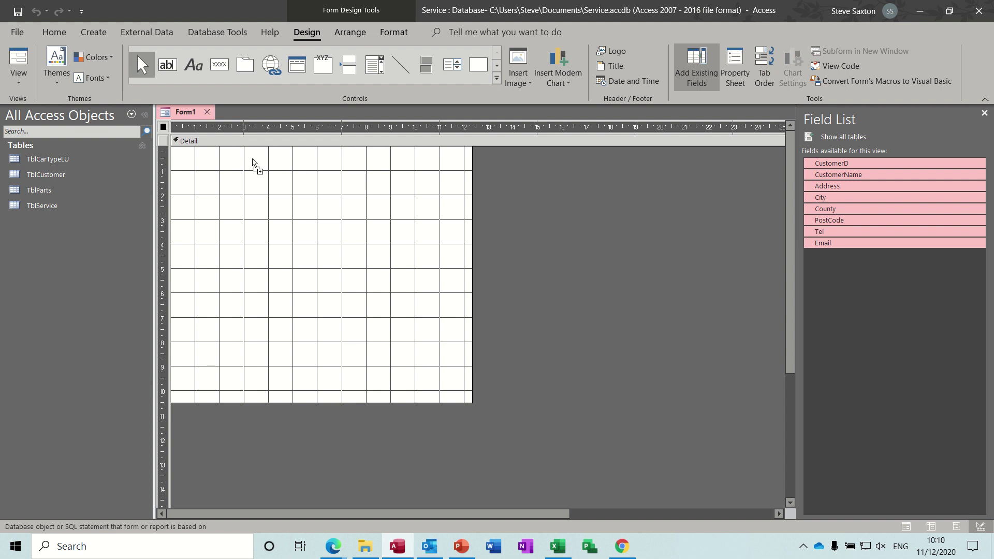
drag(253, 164, 253, 163)
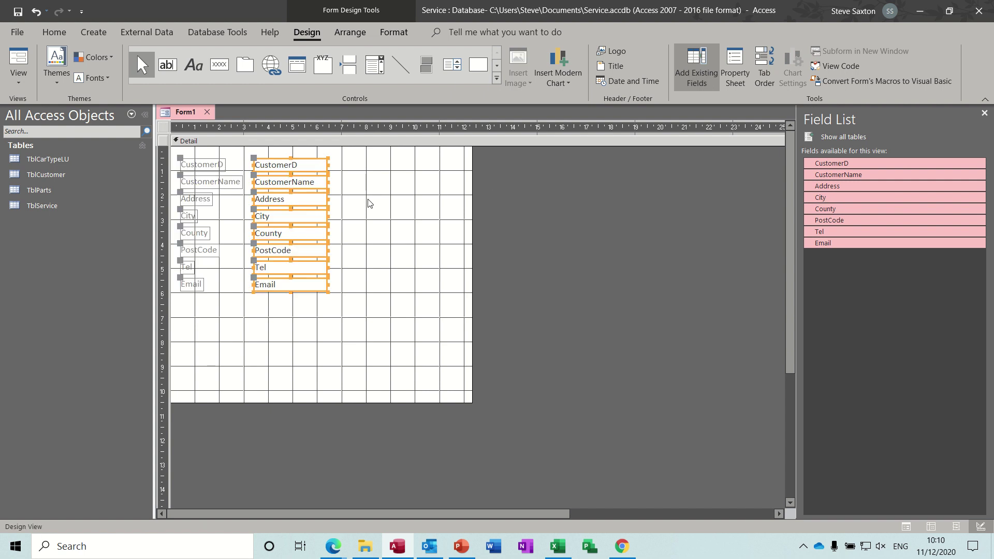
click(404, 267)
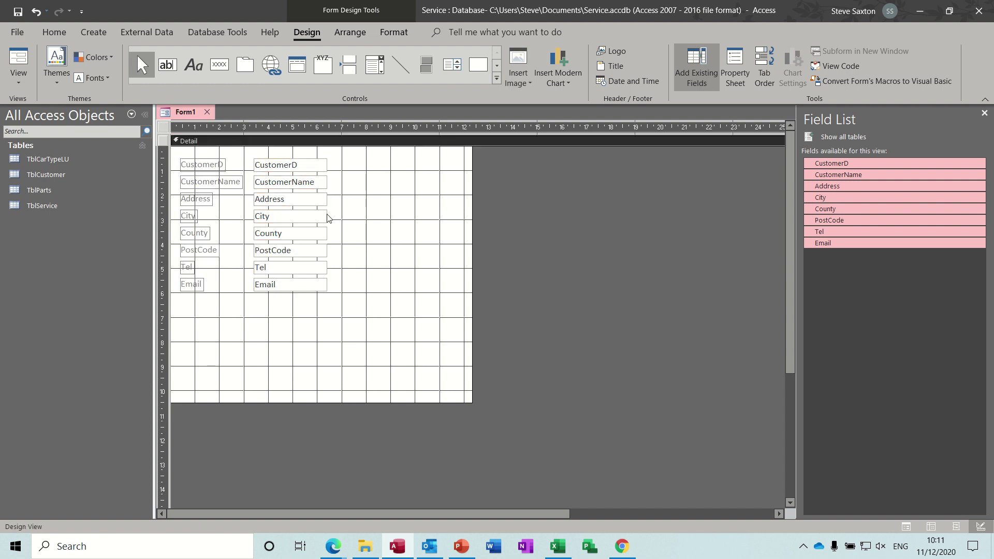
click(318, 285)
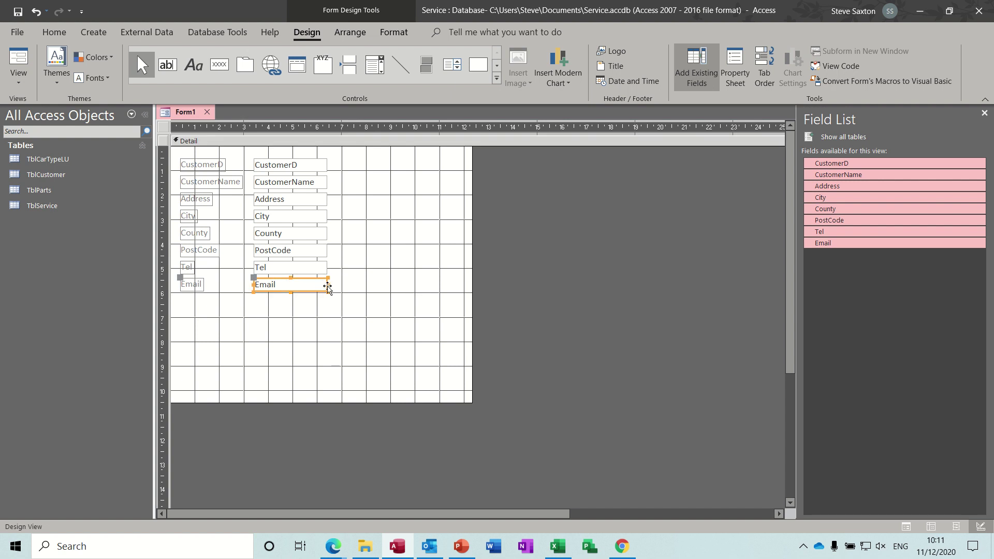
drag(328, 287, 437, 287)
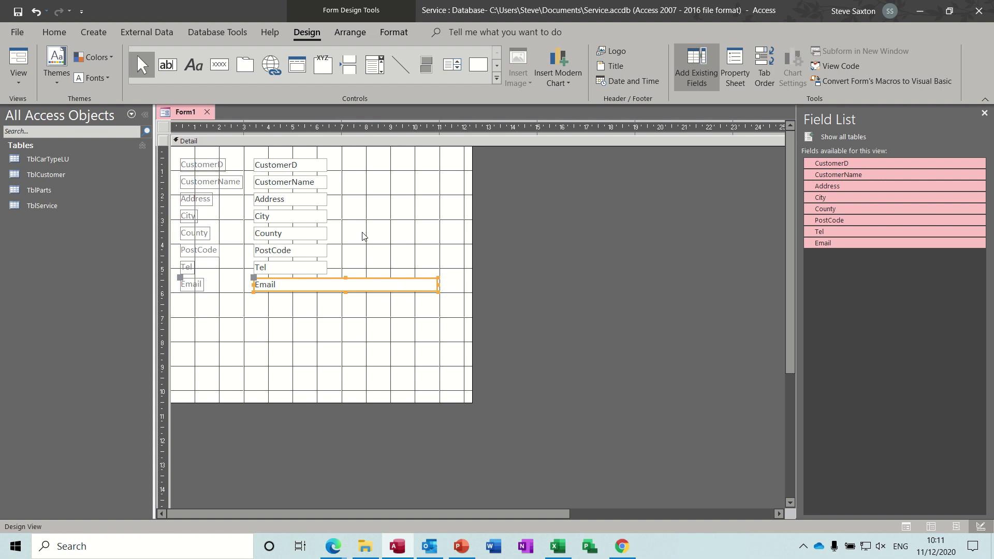
click(376, 203)
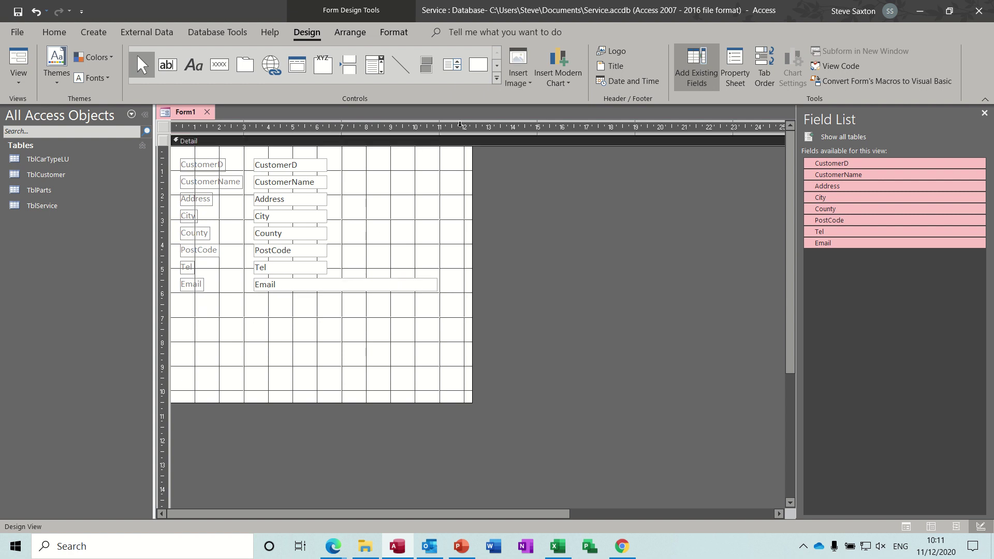
Draw a subform below the customer fields and choose table TblService as its source
click(496, 79)
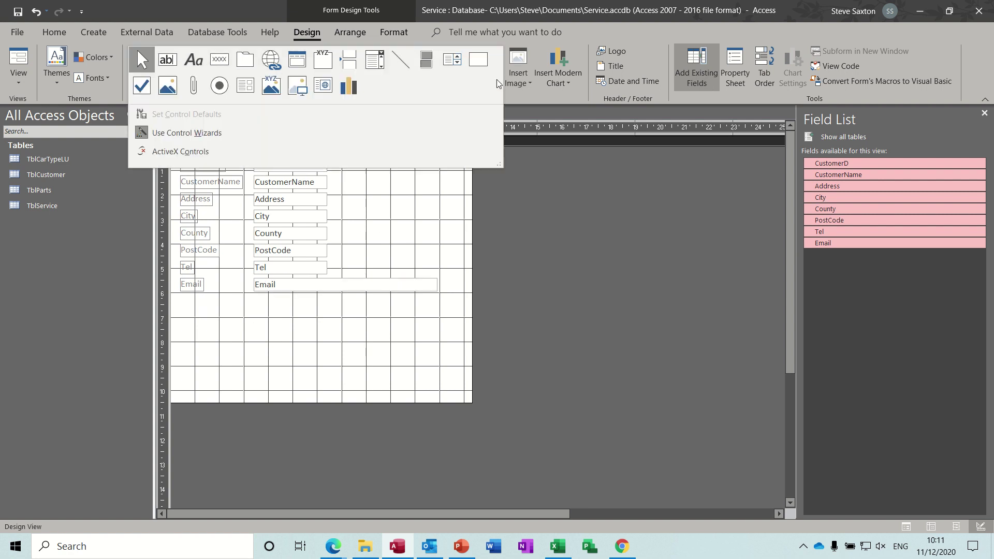
click(244, 86)
drag(188, 307, 762, 410)
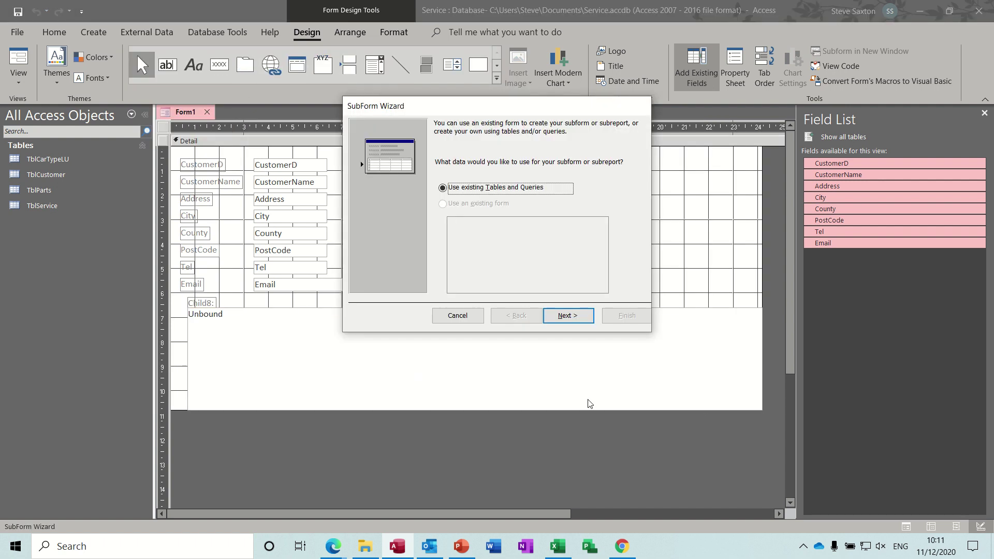
click(567, 316)
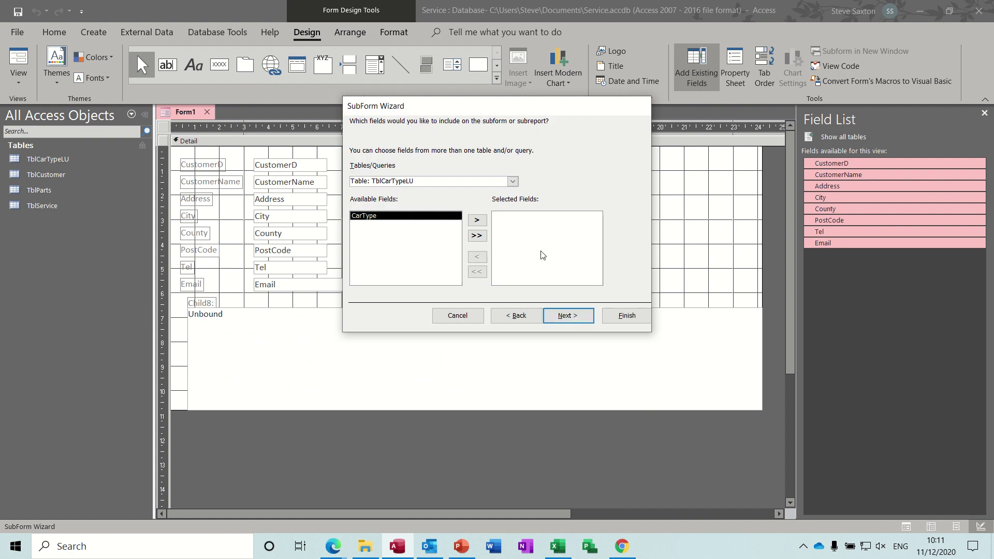
click(512, 181)
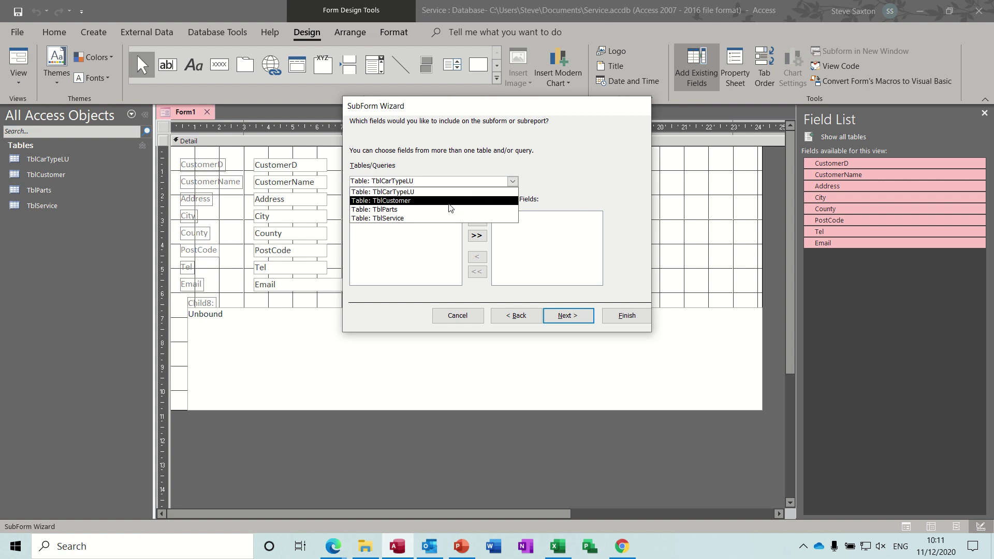
click(442, 219)
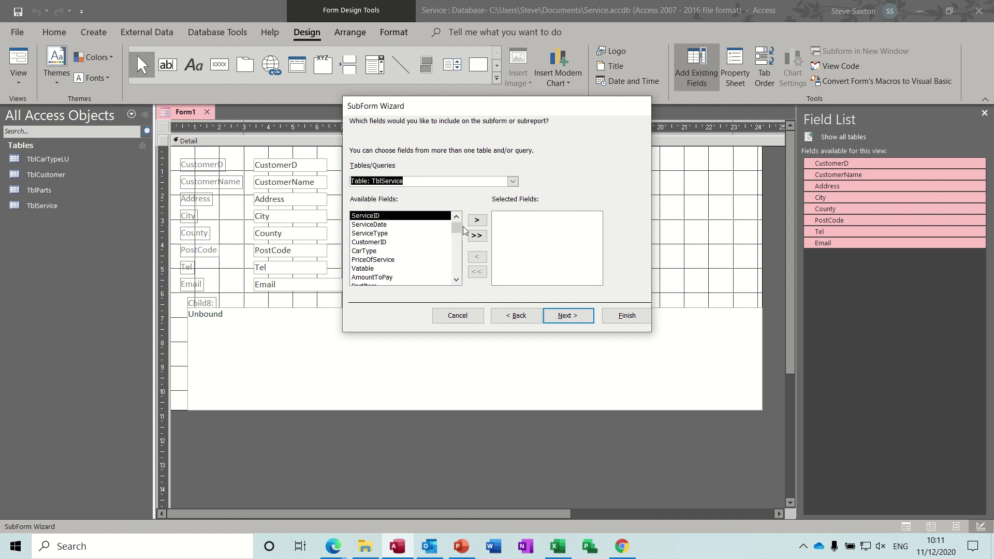
Include every TblService field except CustomerID, accept the customer link, and widen the subform
click(477, 236)
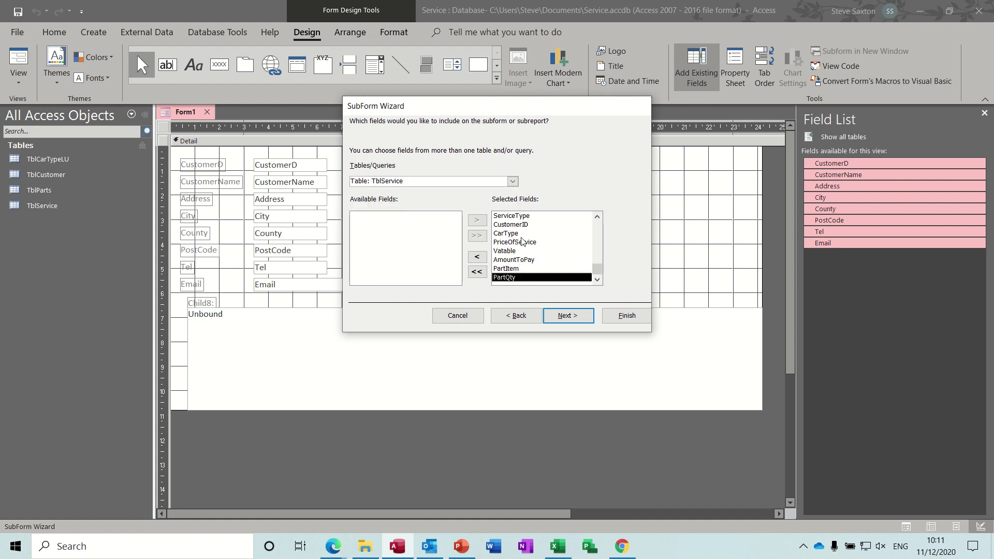
click(525, 225)
click(477, 258)
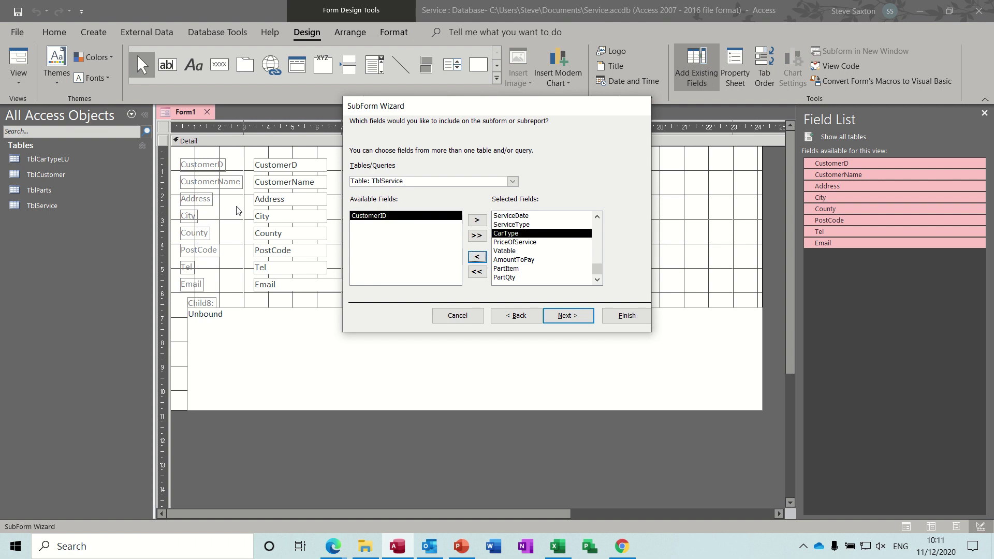
click(559, 315)
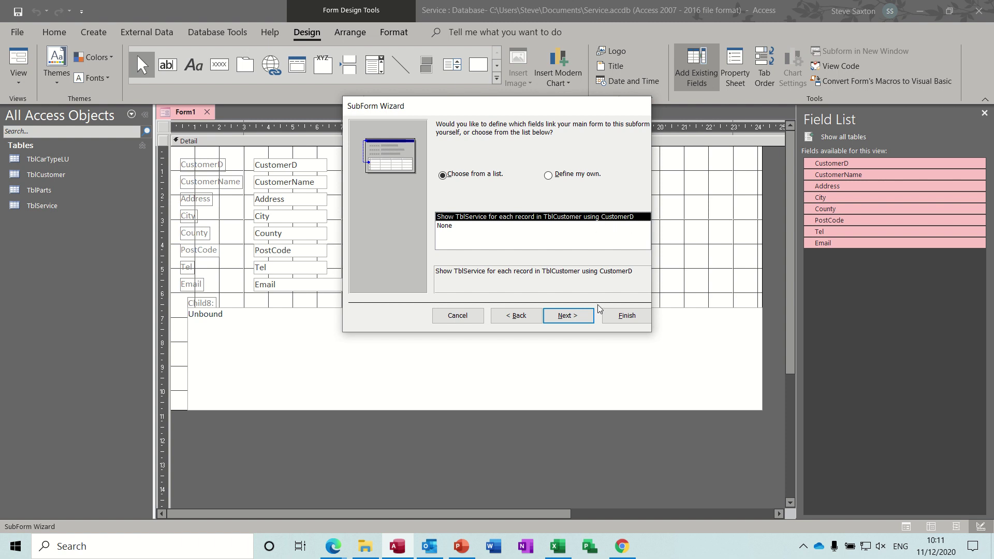
click(618, 316)
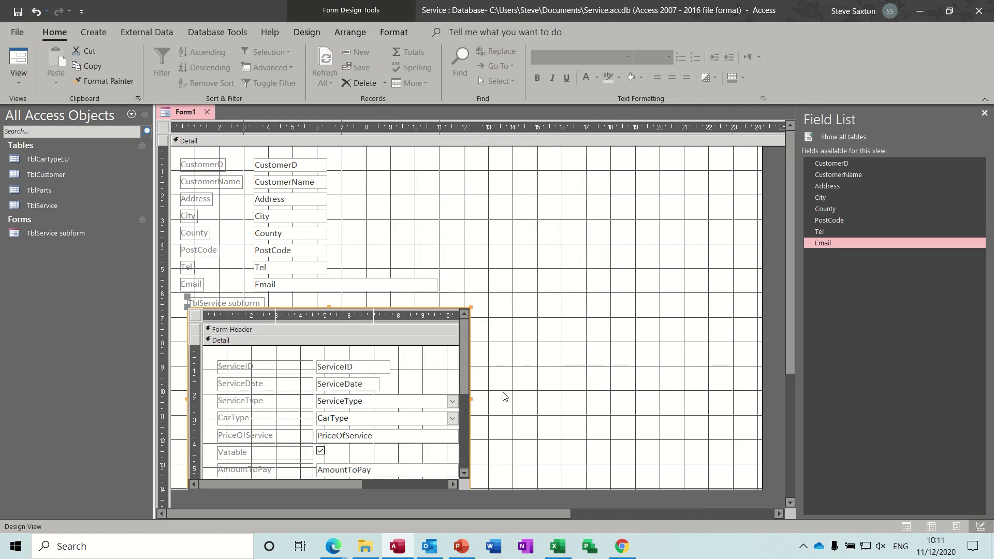
drag(470, 397, 747, 401)
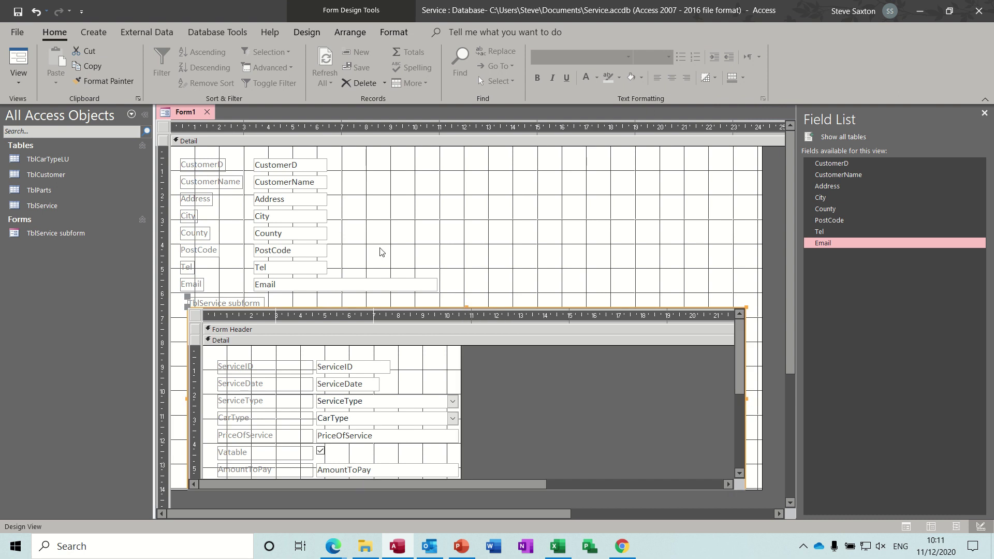
In Form View, auto-fit the ServiceType, CarType, PriceOfService, Vatable, AmountToPay, PartItem, PartQty and ServiceID columns
click(21, 61)
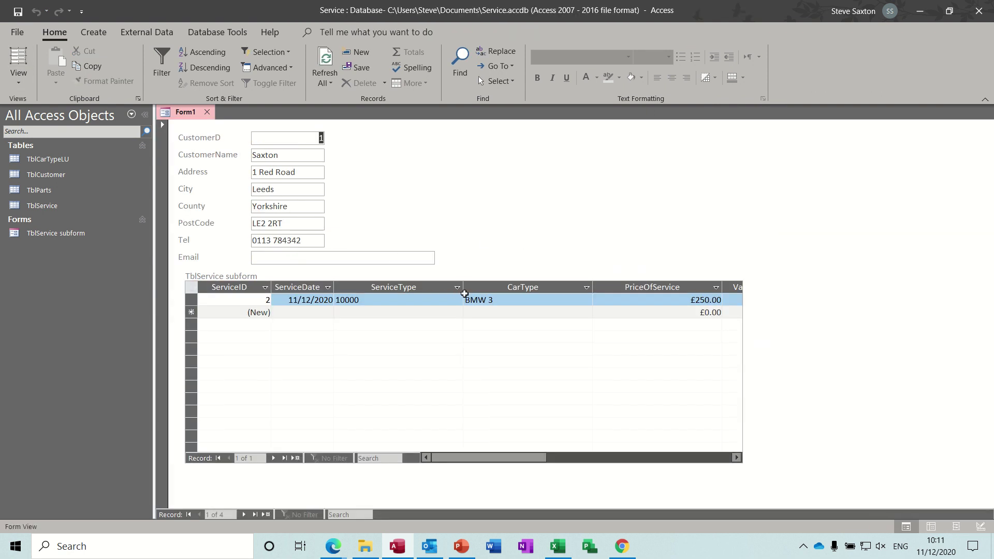
double_click(463, 288)
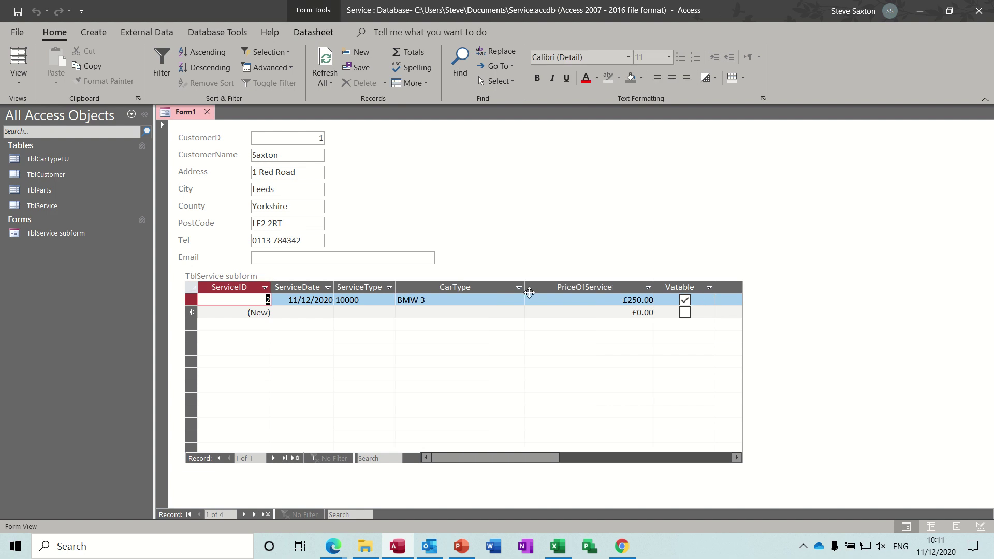
double_click(525, 288)
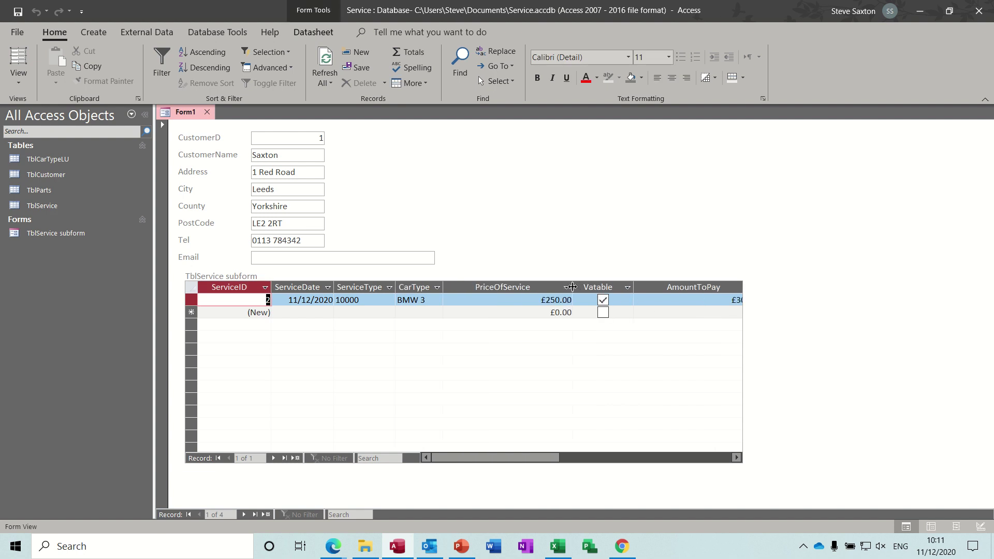
double_click(572, 286)
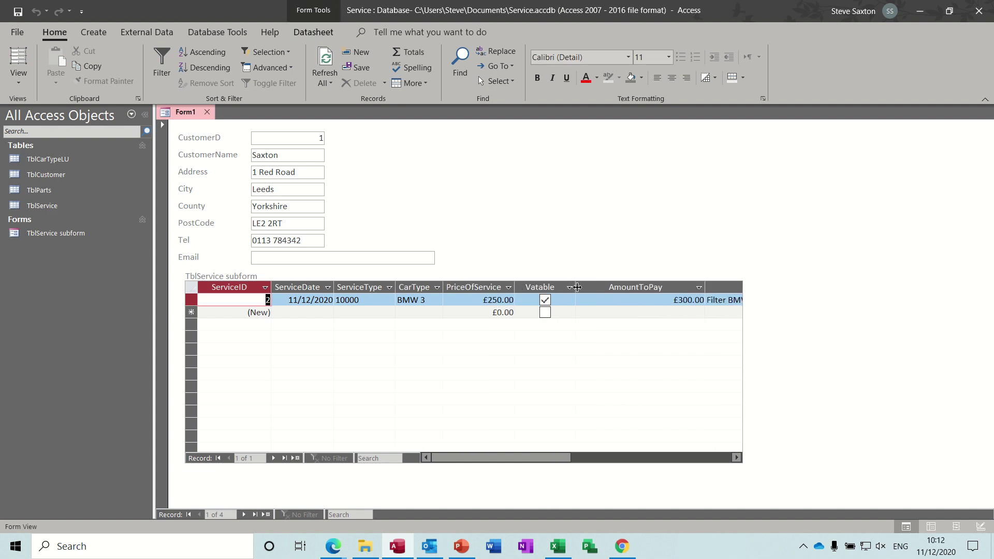
double_click(577, 288)
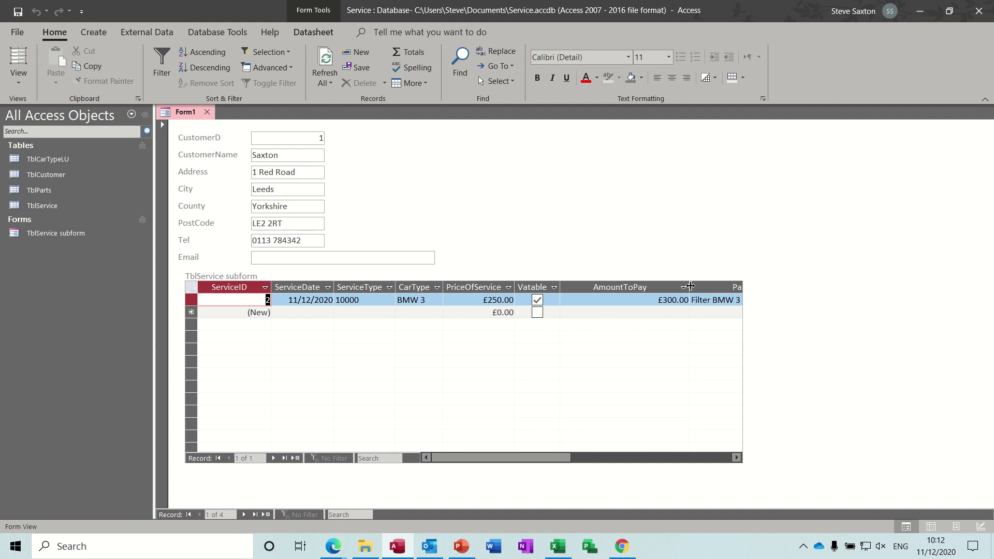
double_click(690, 286)
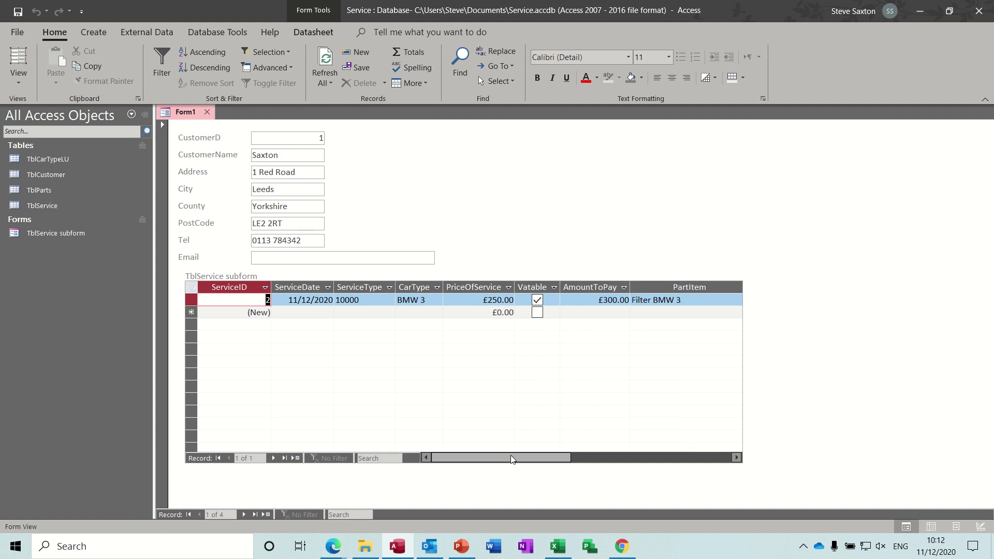
drag(521, 458, 581, 459)
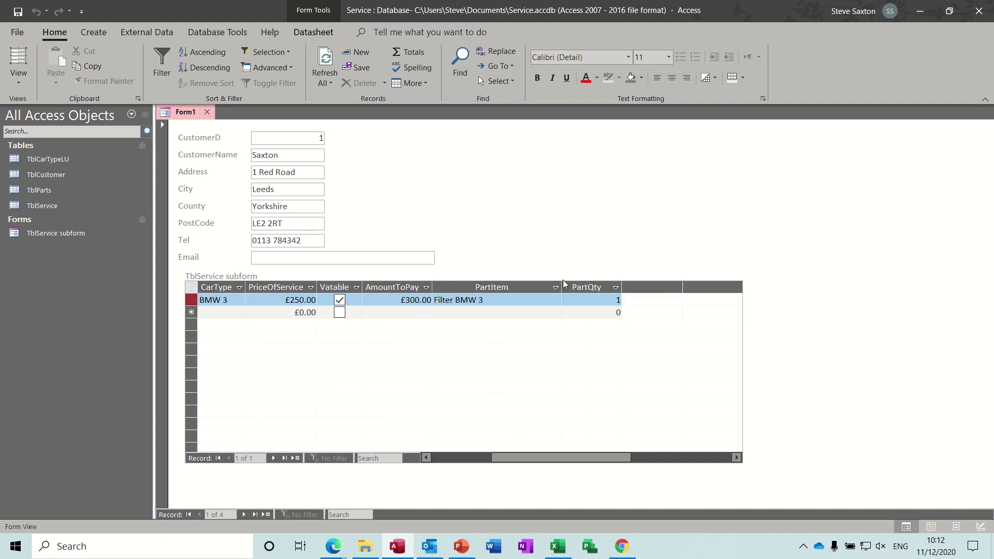
double_click(561, 287)
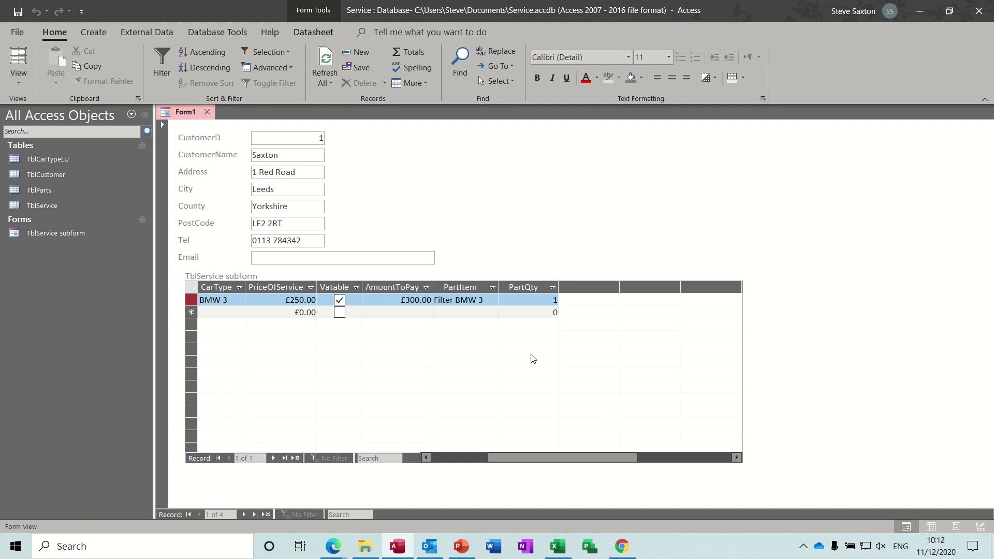
double_click(558, 288)
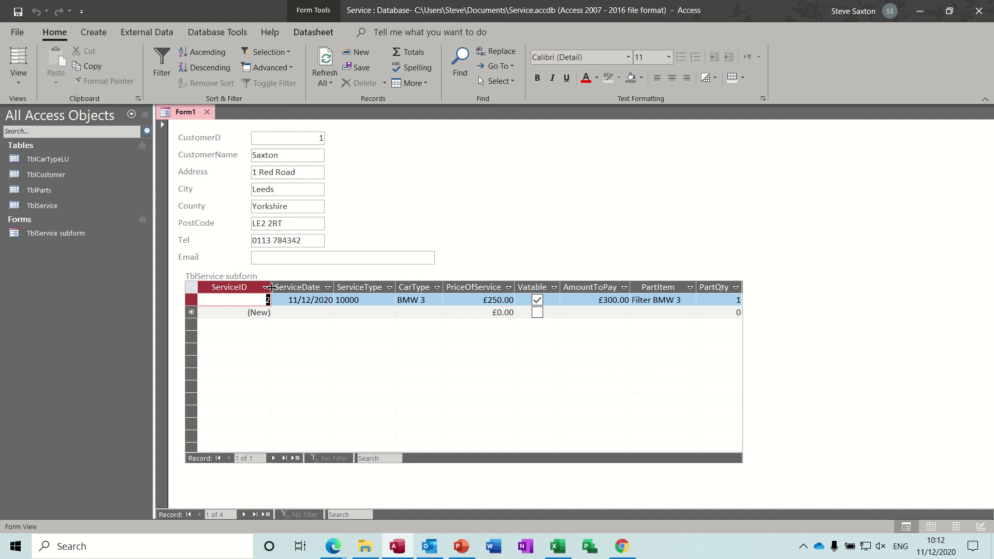
double_click(271, 287)
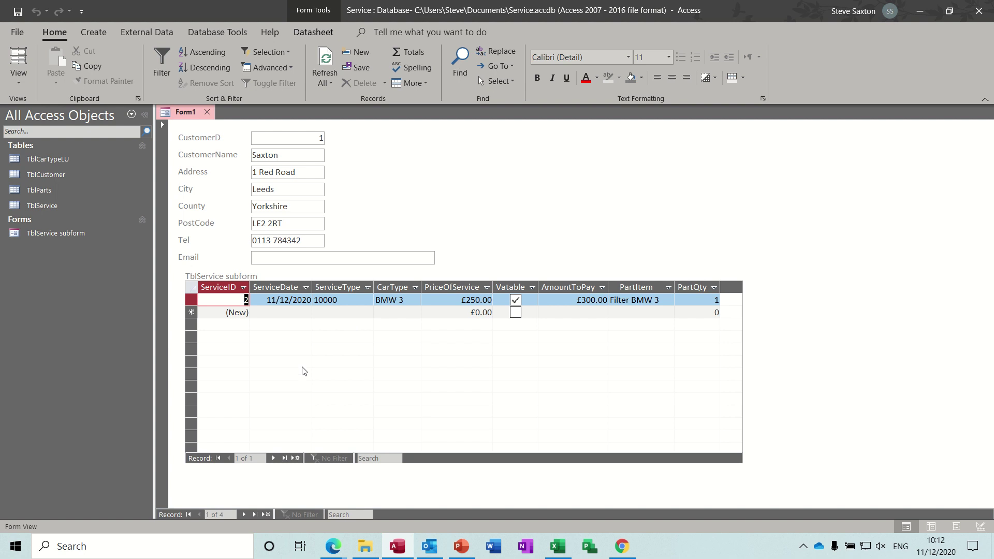
Enter a new service dated 21/12/2020: service type 20000, BMW 3, price £500, VAT-able
click(270, 311)
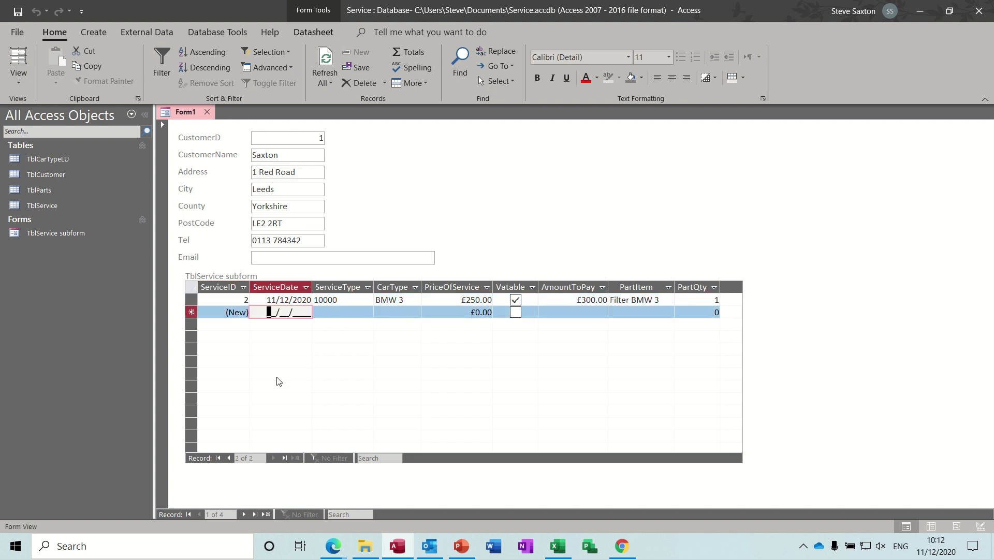
text(21/)
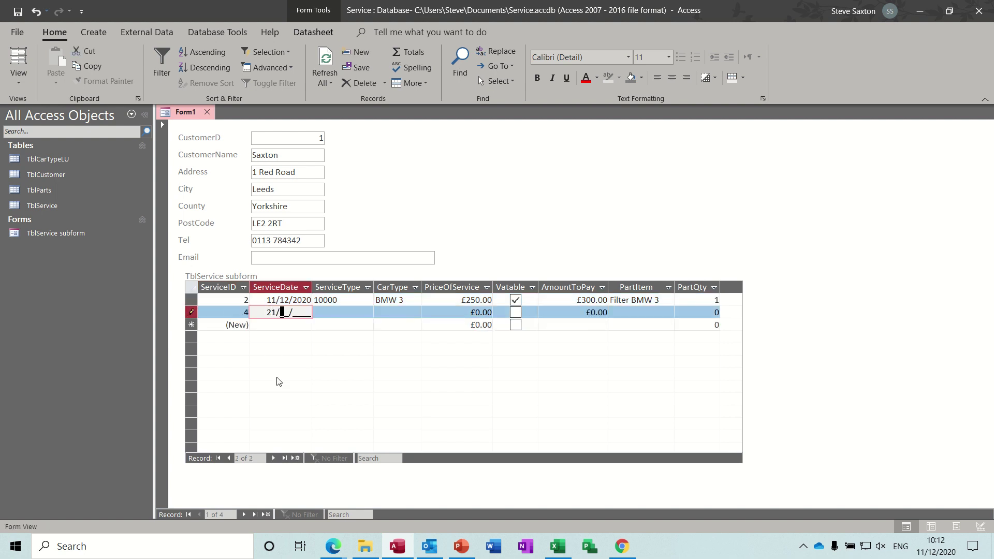
text(12/2020)
key(Tab)
text(2)
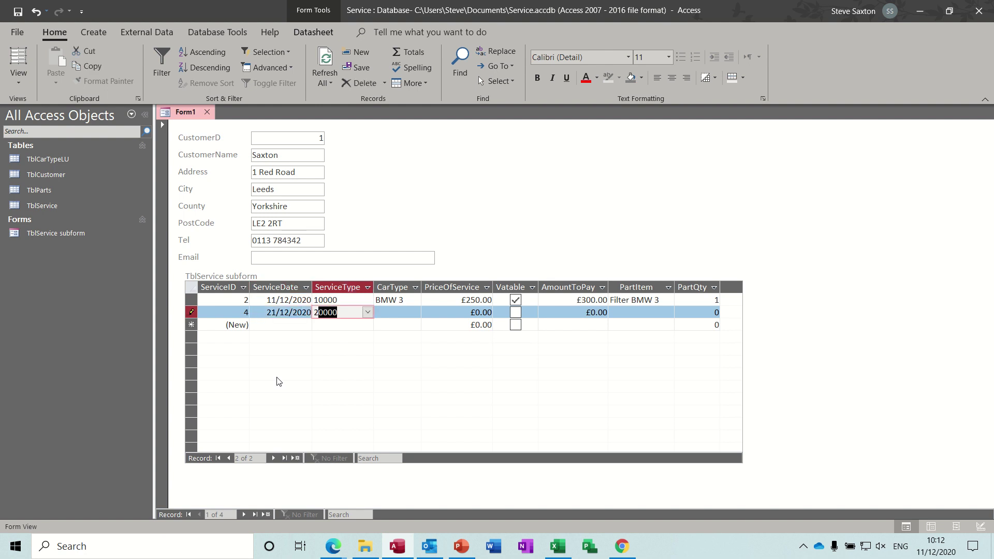
key(Tab)
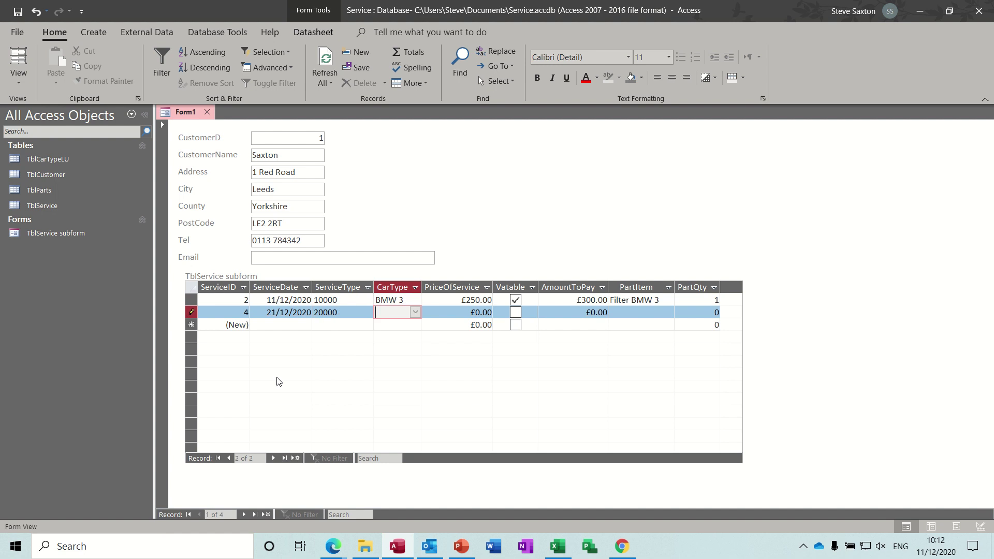
text(bMW 3)
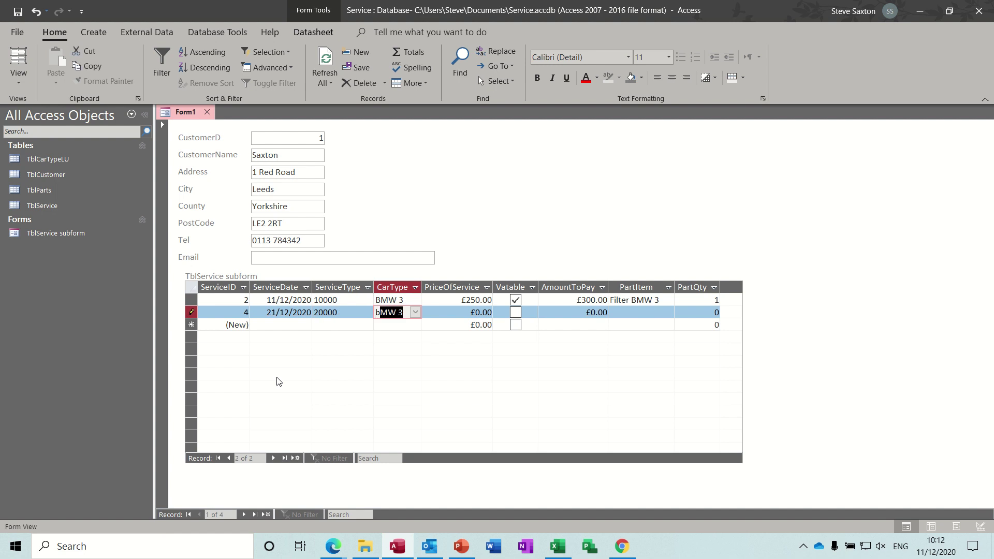
key(Tab)
text(500)
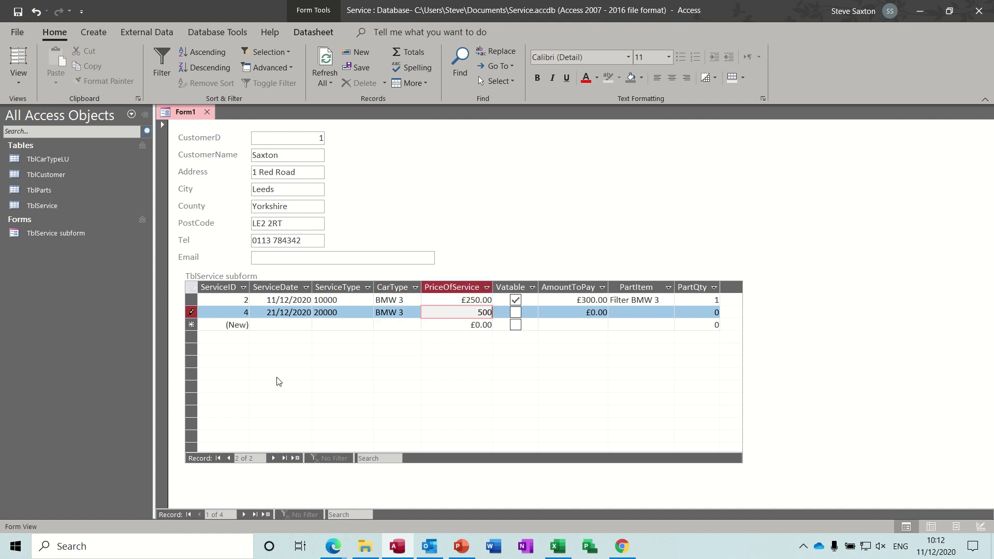
click(515, 313)
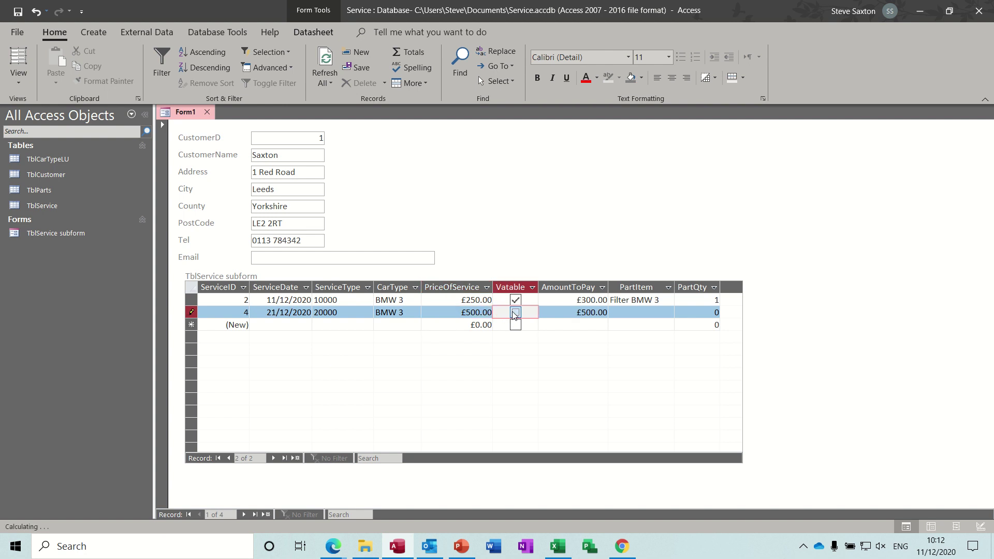
click(515, 314)
Set record 4's PartItem to Filter BMW 3 and PartQty to 1, then go to the new row
click(636, 313)
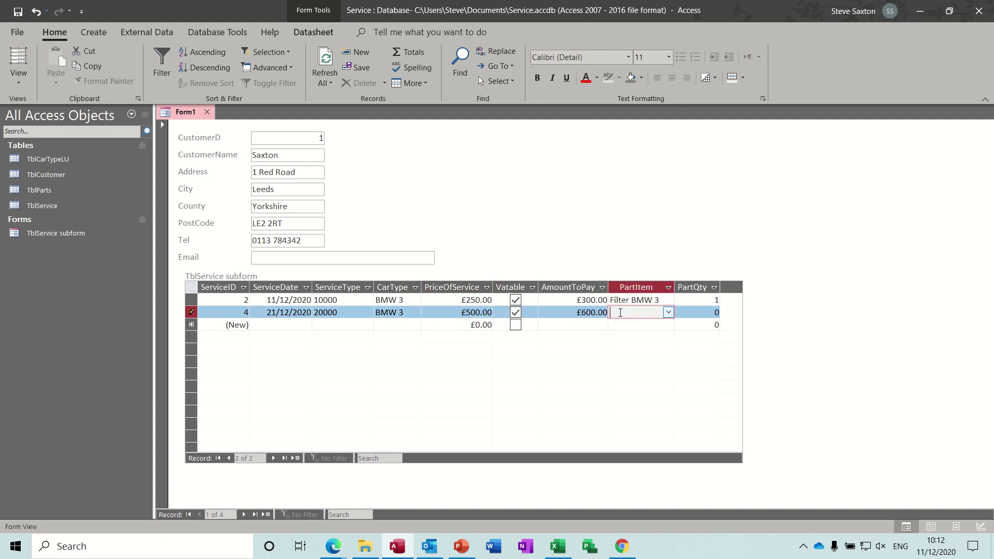
click(669, 313)
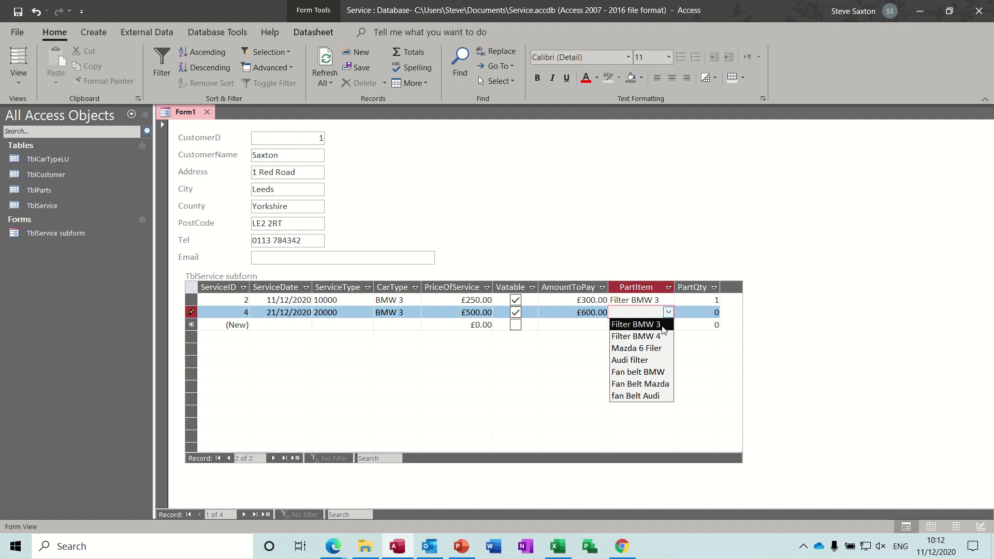
click(664, 322)
click(703, 311)
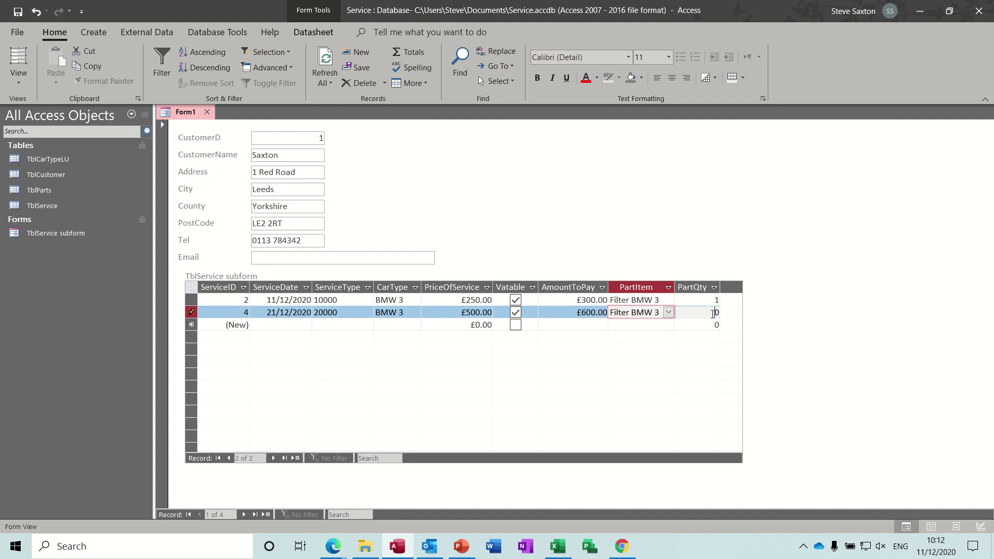
double_click(715, 313)
text(1)
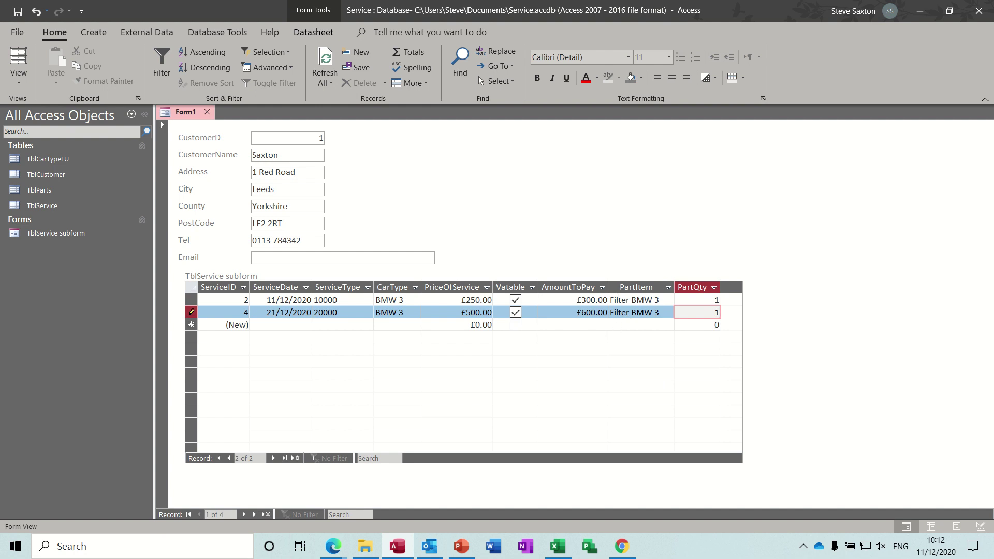
click(613, 323)
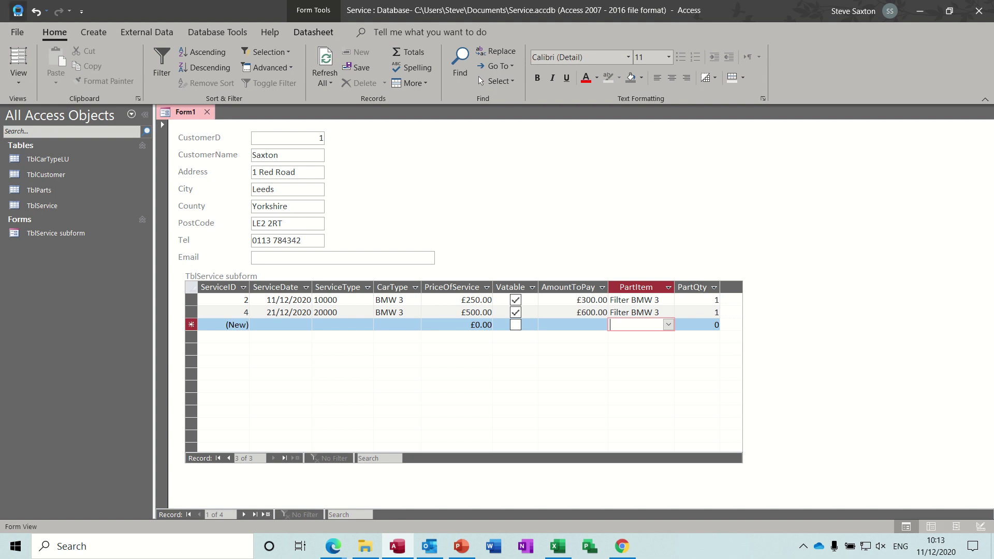
Save Form1 with the form name FrmCustomerServiceRecords
click(18, 10)
text(FrmCustomerServiceRecords)
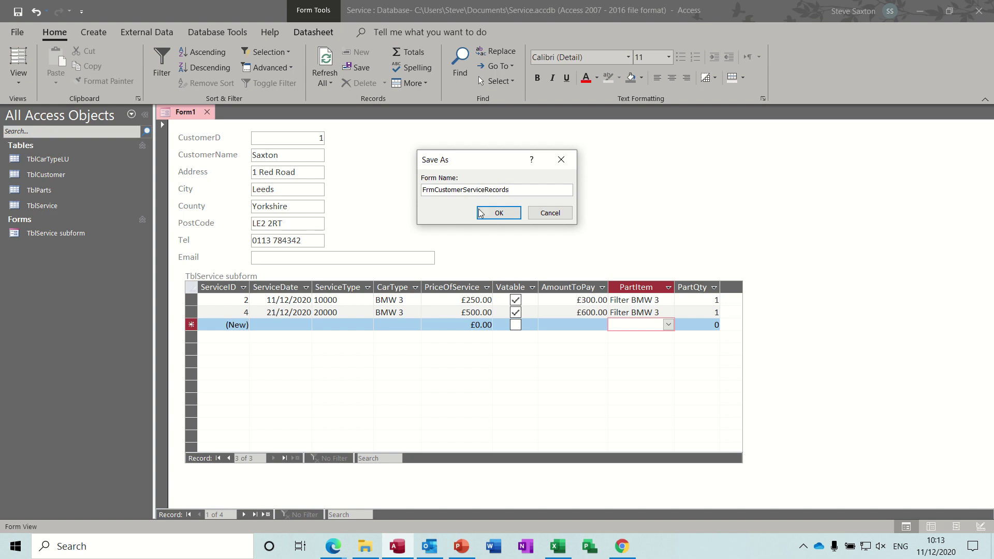
click(500, 214)
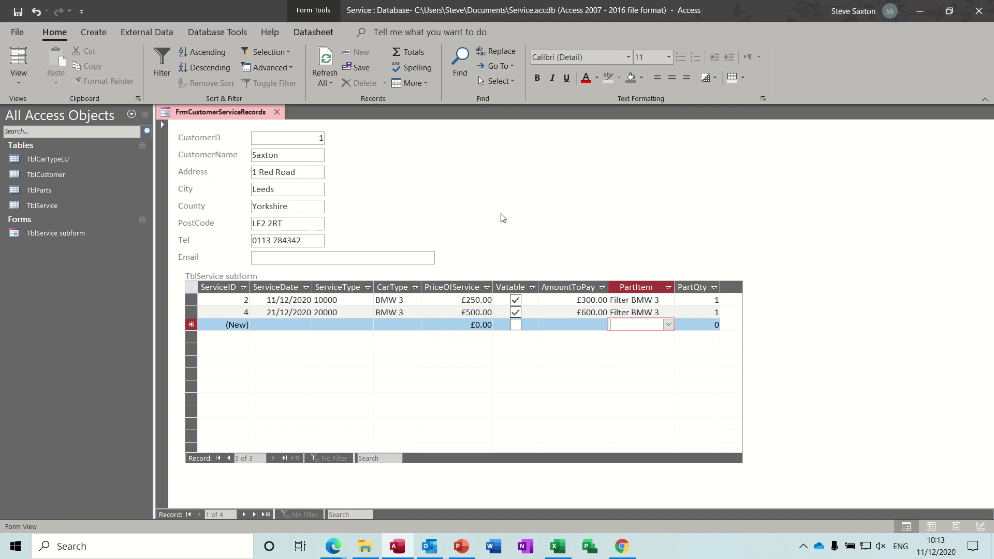
Close FrmCustomerServiceRecords and start a blank Design View form with record source TblService
click(277, 111)
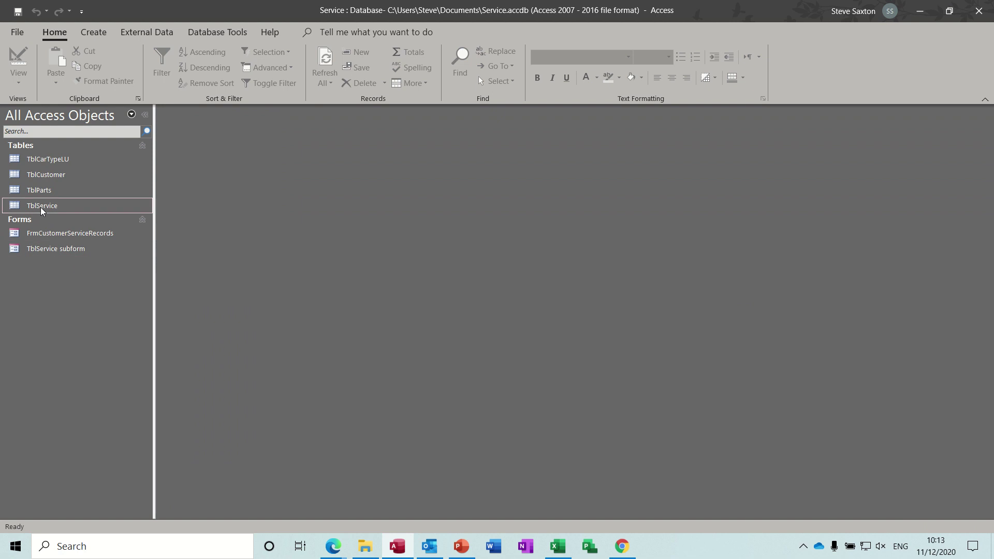
click(64, 207)
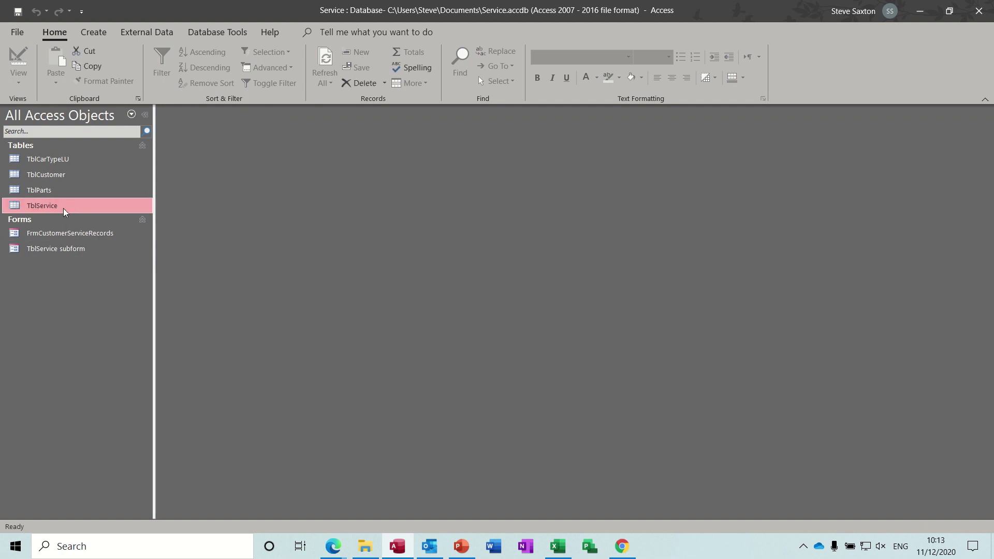
click(93, 32)
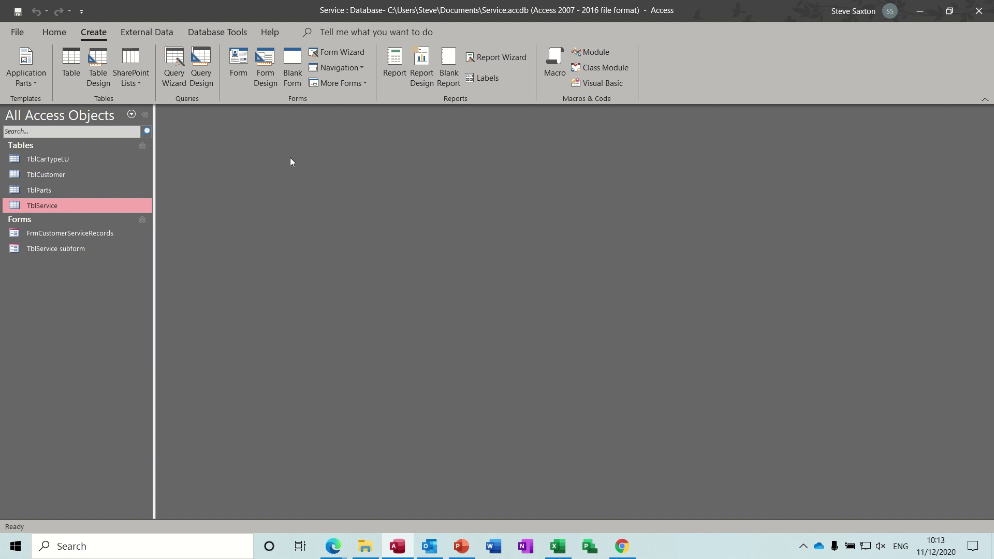
click(268, 71)
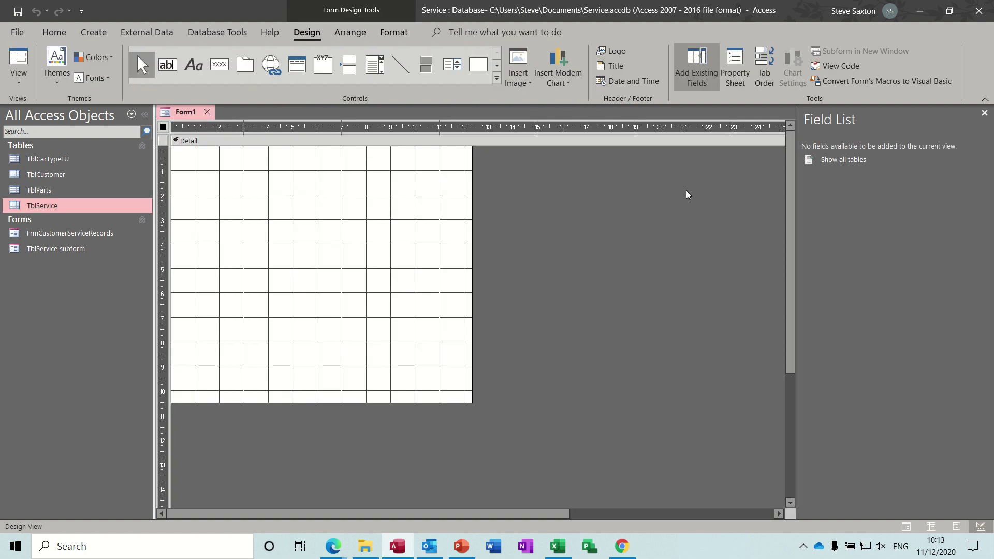
click(739, 85)
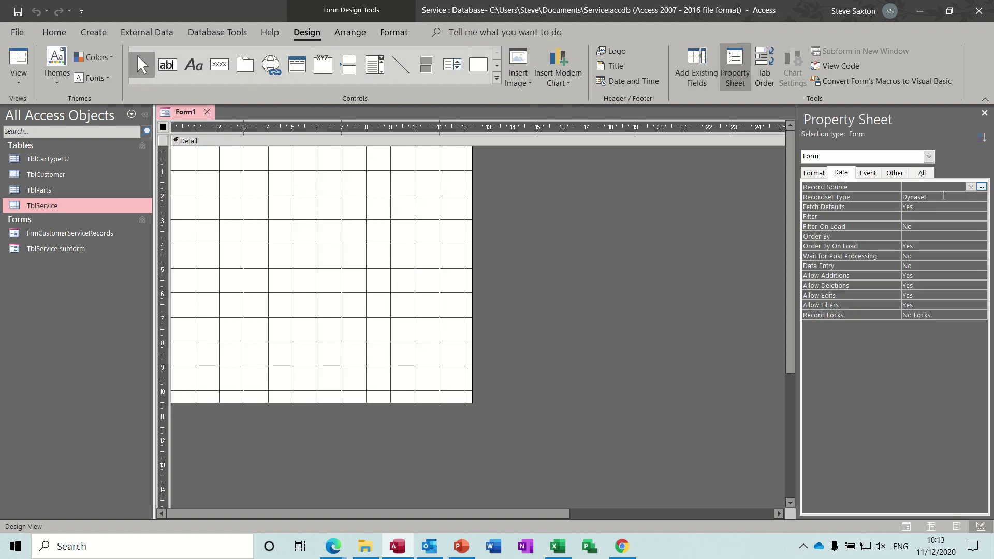
click(970, 186)
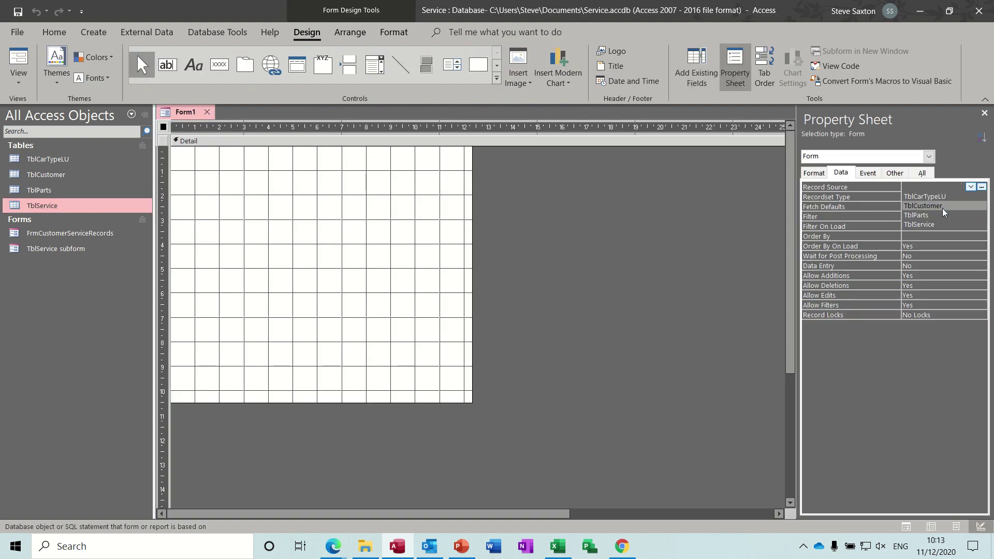
click(919, 225)
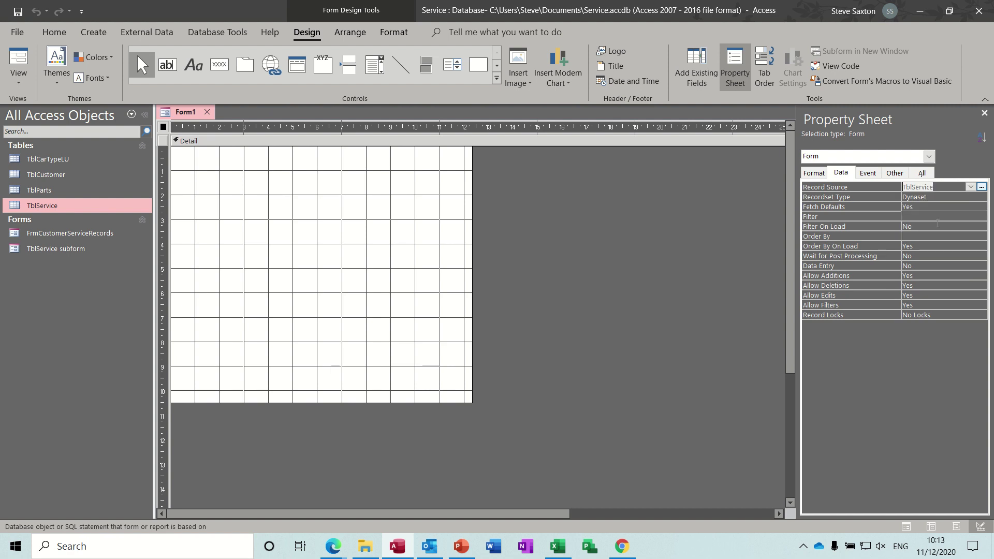
Place all TblService fields, ServiceID through PartQty, onto the form's Detail section
click(704, 71)
click(818, 163)
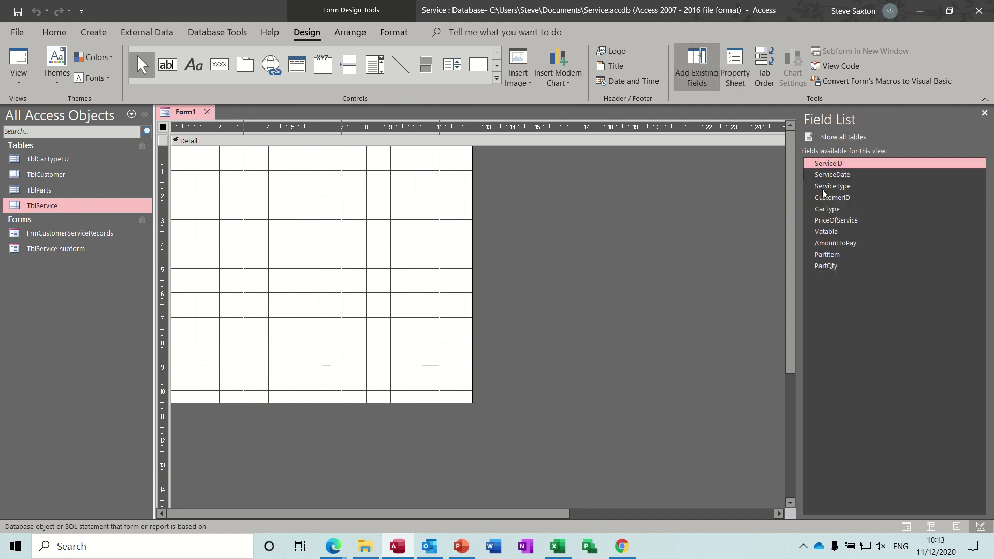
shift+click(826, 267)
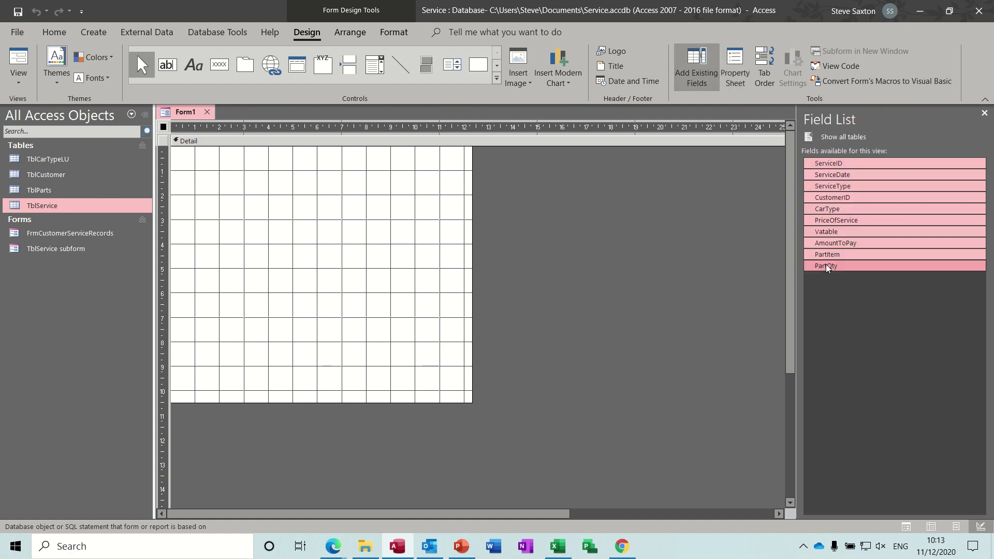
drag(842, 249, 248, 169)
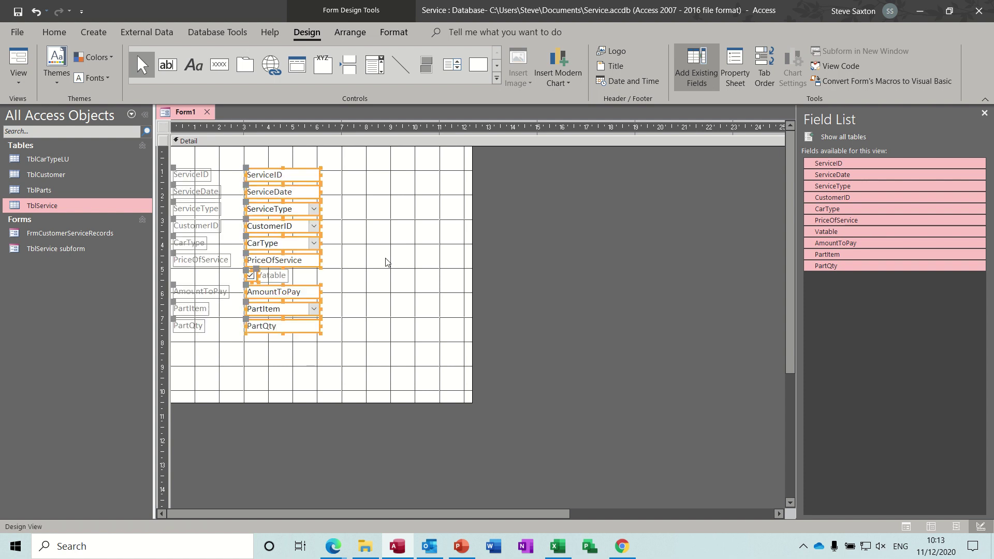
Deselect the new controls and drag the PartItem combo box's right edge to make it much wider
click(378, 311)
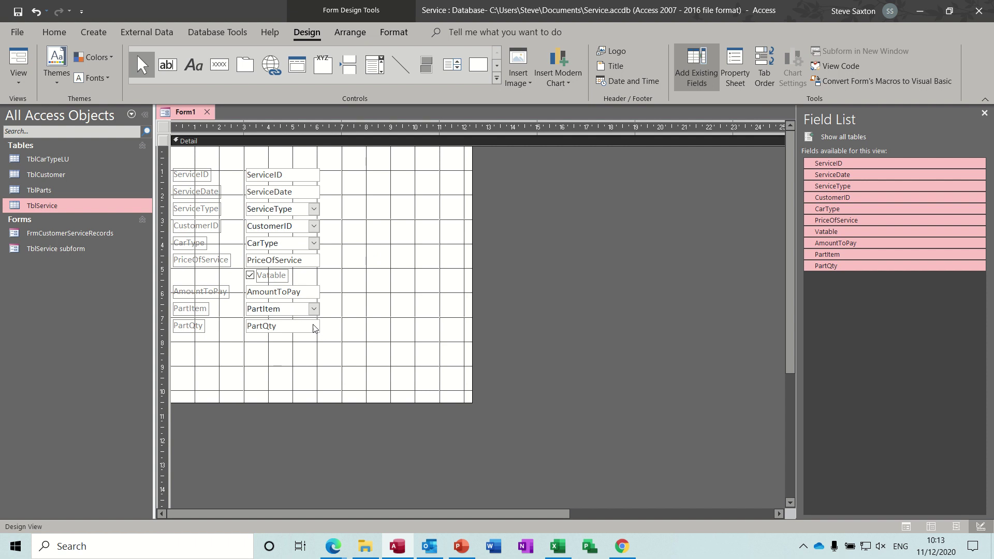
click(317, 309)
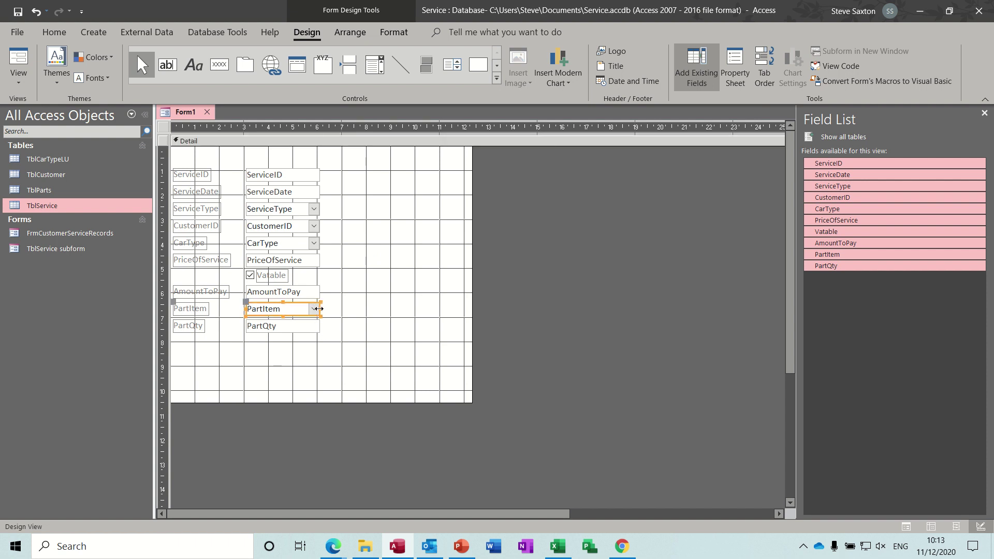
drag(321, 309, 394, 309)
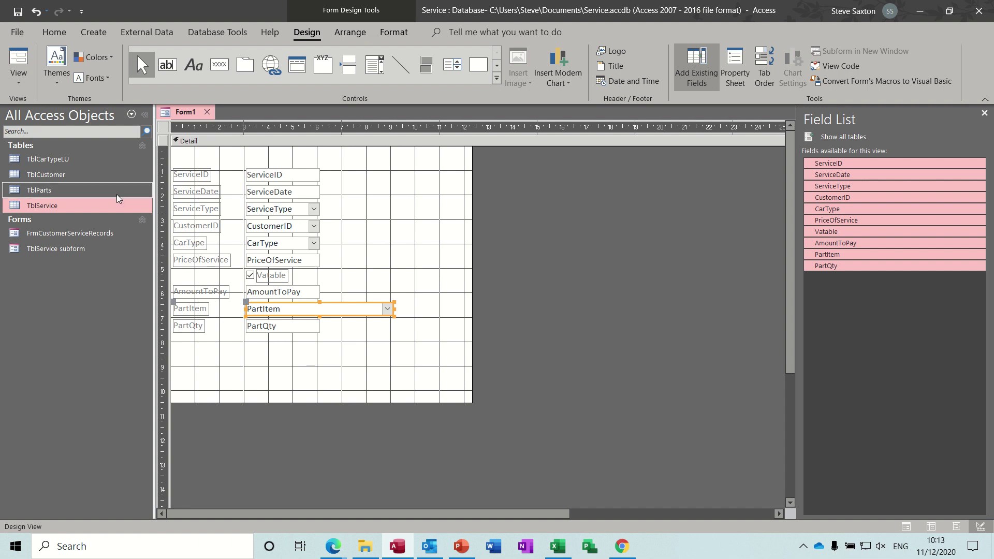
Open TblService and check the first record's CustomerID dropdown, keeping value 1
double_click(51, 205)
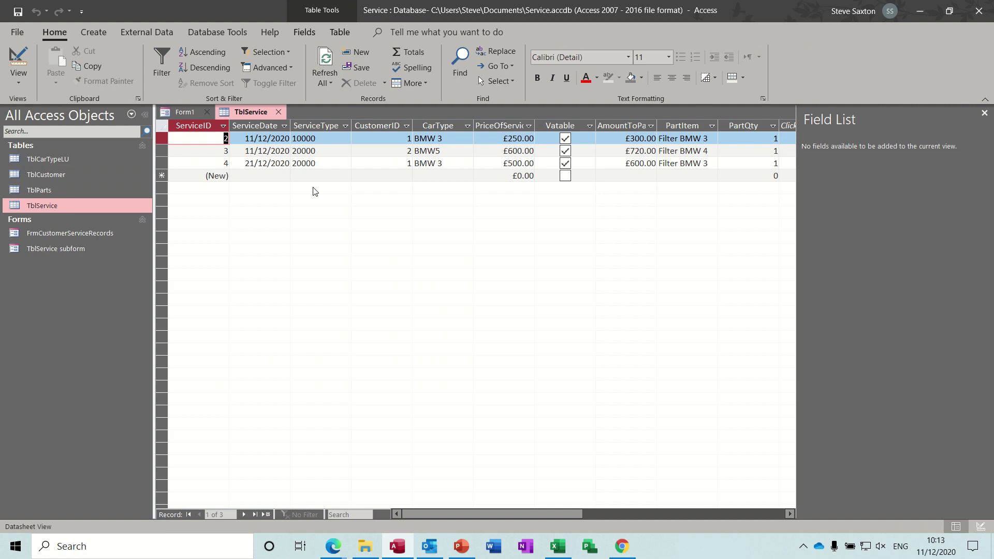
click(406, 138)
click(407, 138)
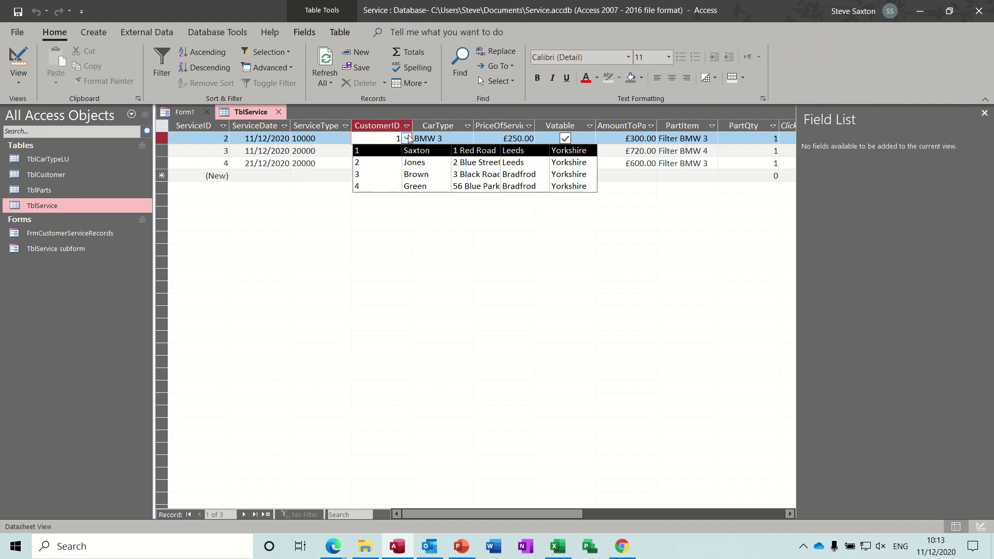
click(408, 138)
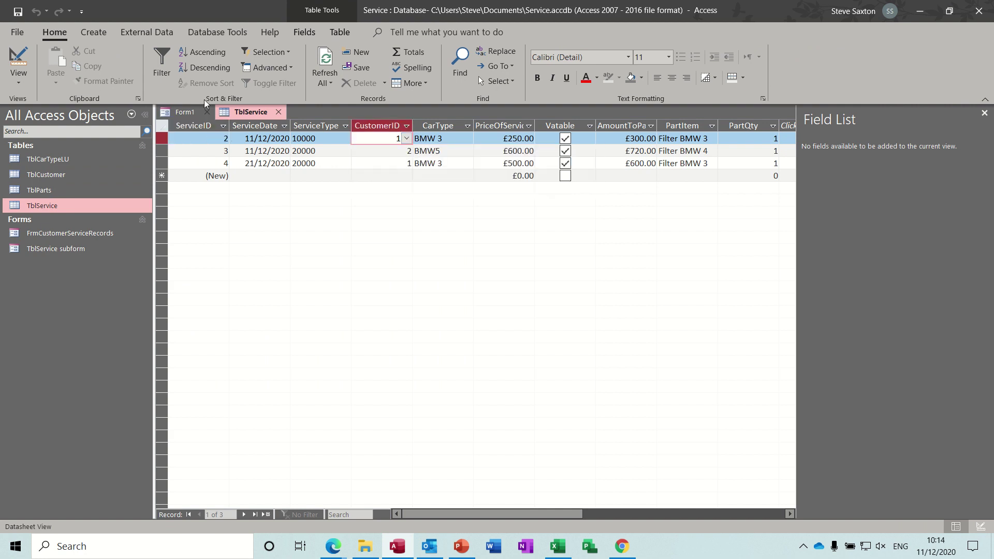
Inspect the CustomerID field's Lookup settings in TblService Design View
click(19, 61)
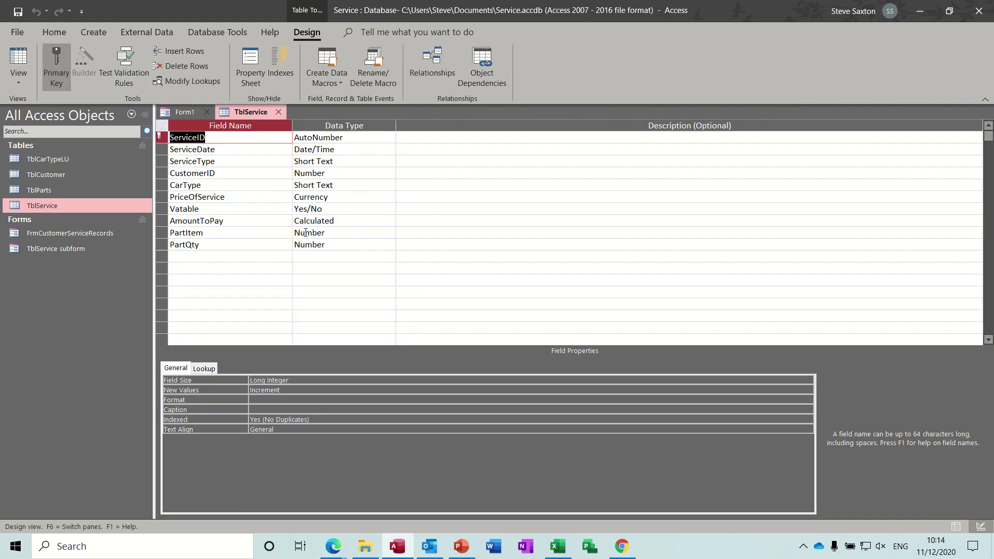
click(248, 173)
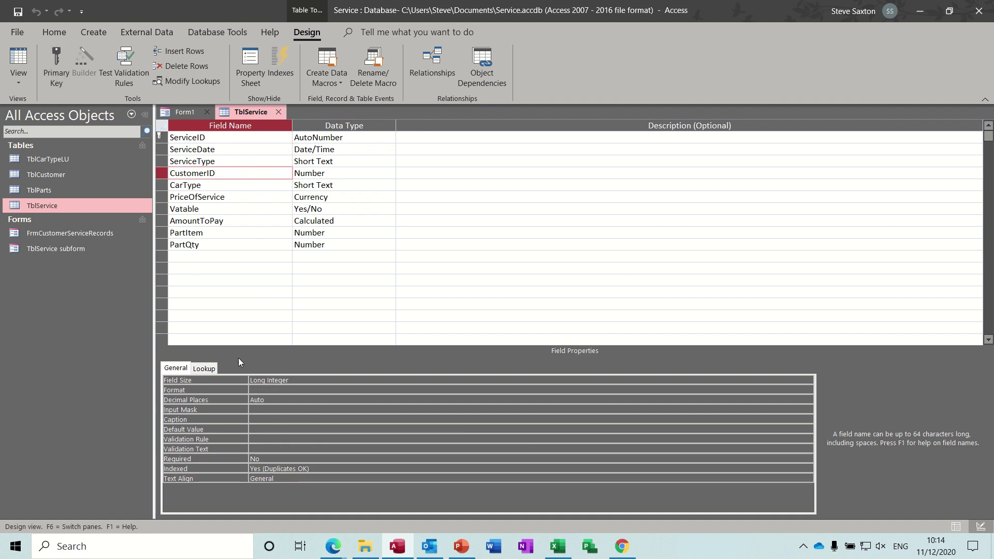
click(211, 368)
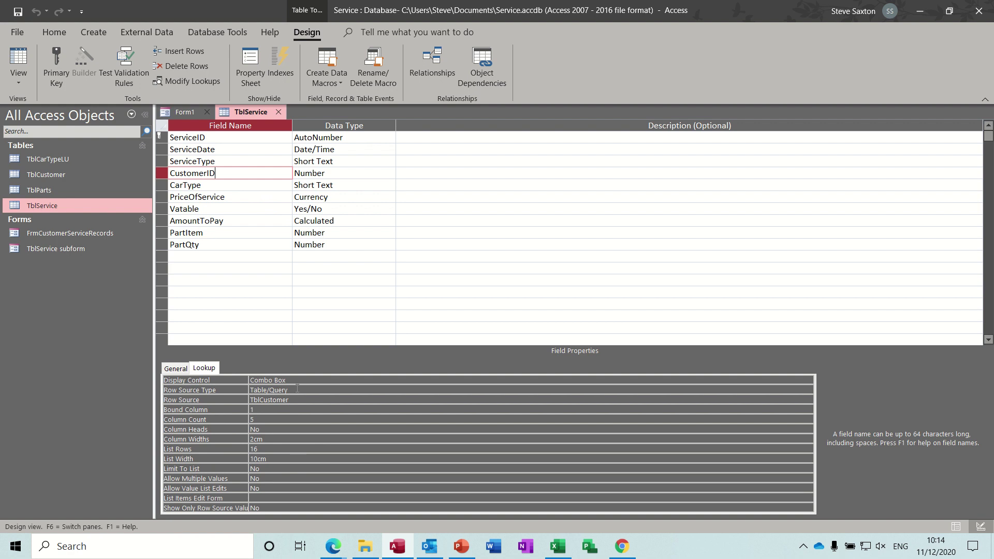
Recheck the CustomerID customer list in the datasheet without changing it, then hide the Field List
click(19, 58)
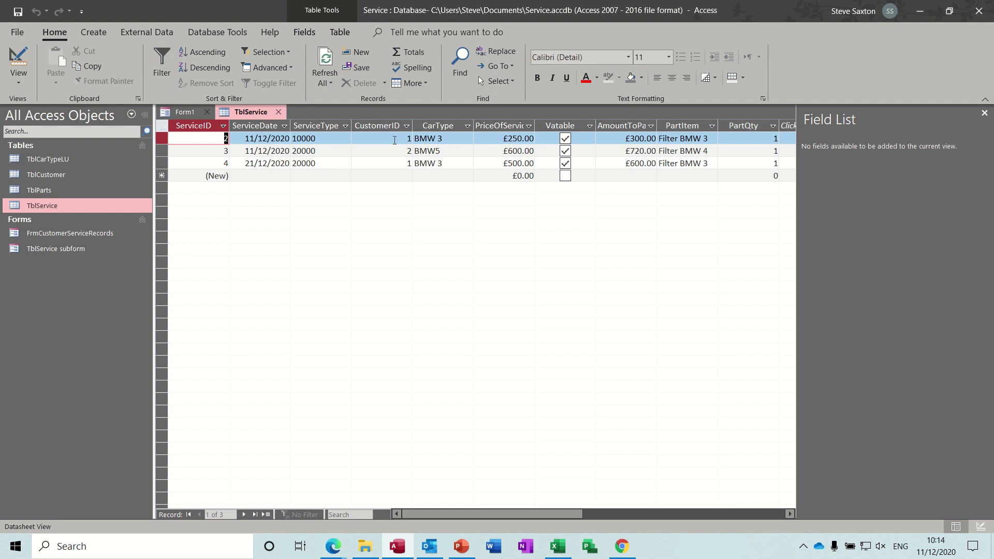
click(403, 140)
click(406, 139)
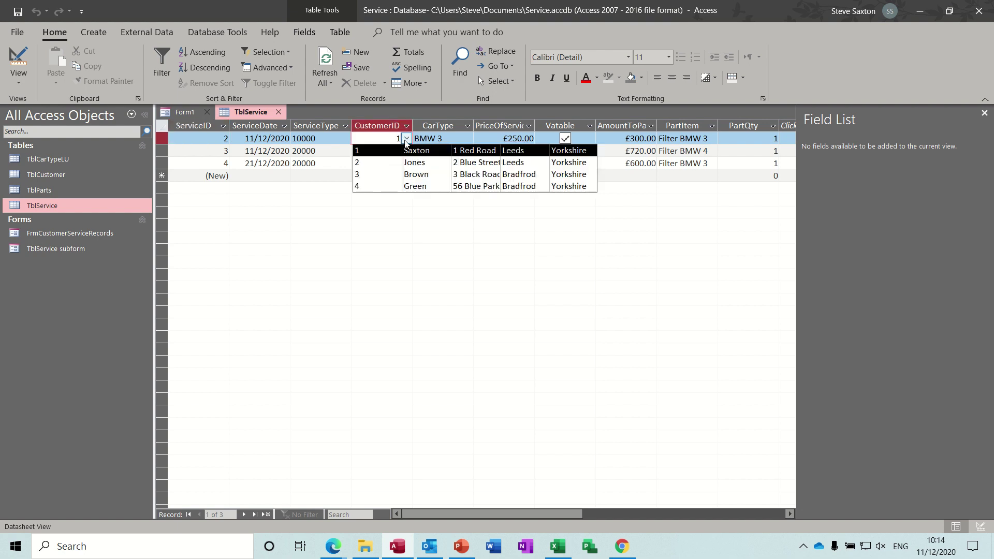
click(406, 139)
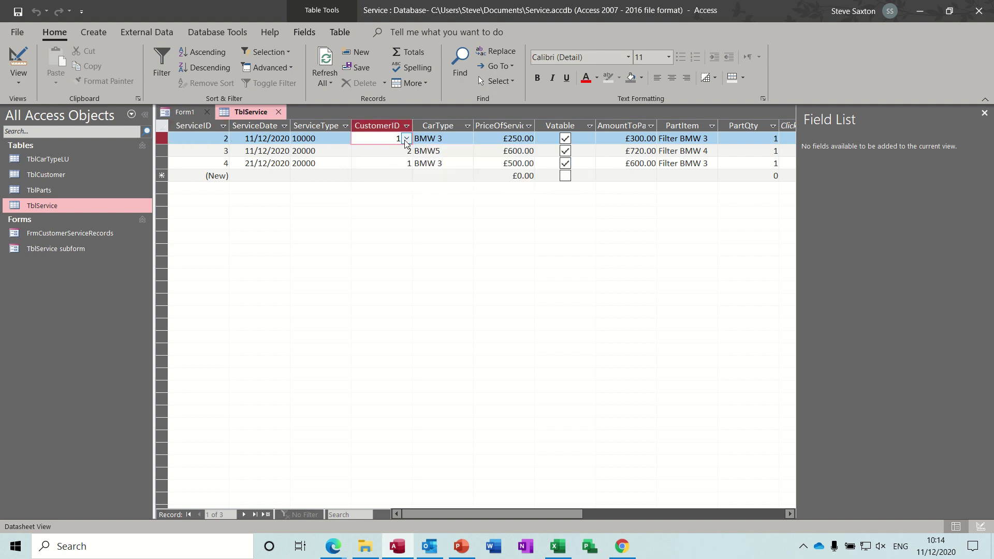
click(984, 113)
Close TblService, save the form as FrmService, and switch it to Form View
click(280, 112)
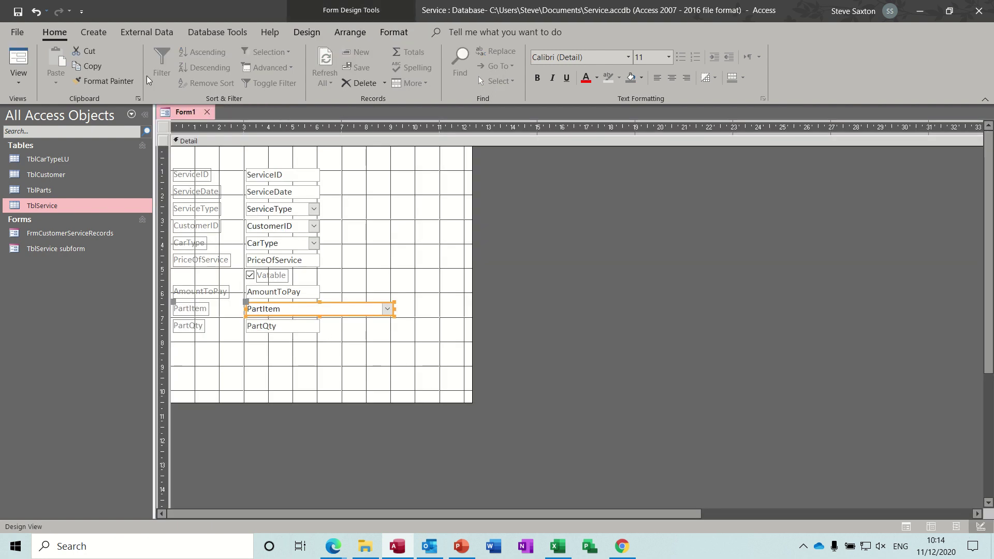
click(17, 12)
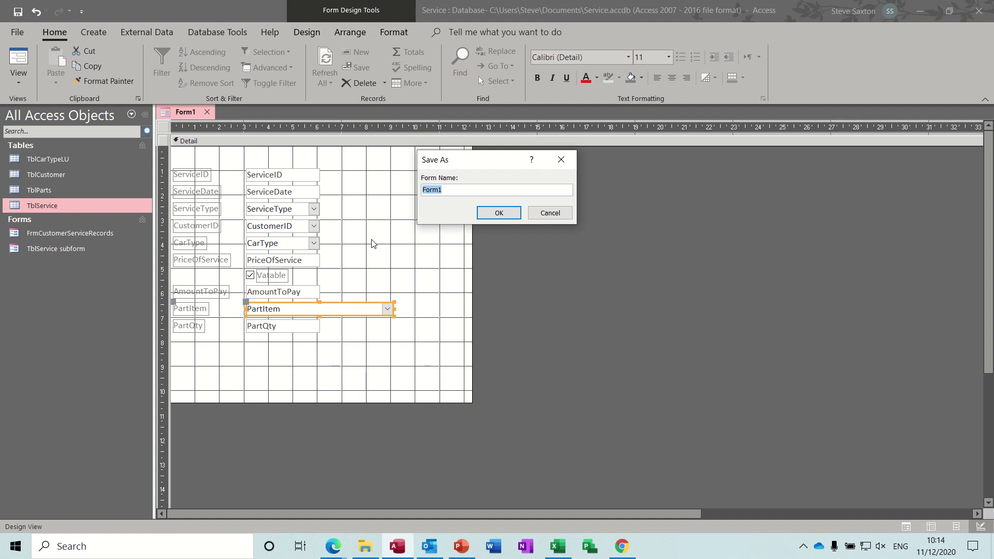
text(FrmService)
click(498, 212)
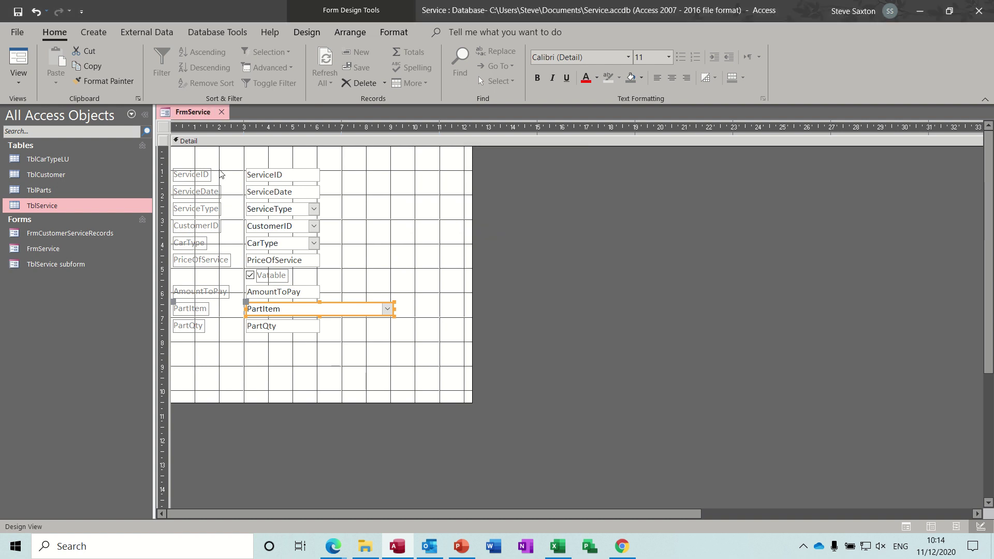
click(20, 56)
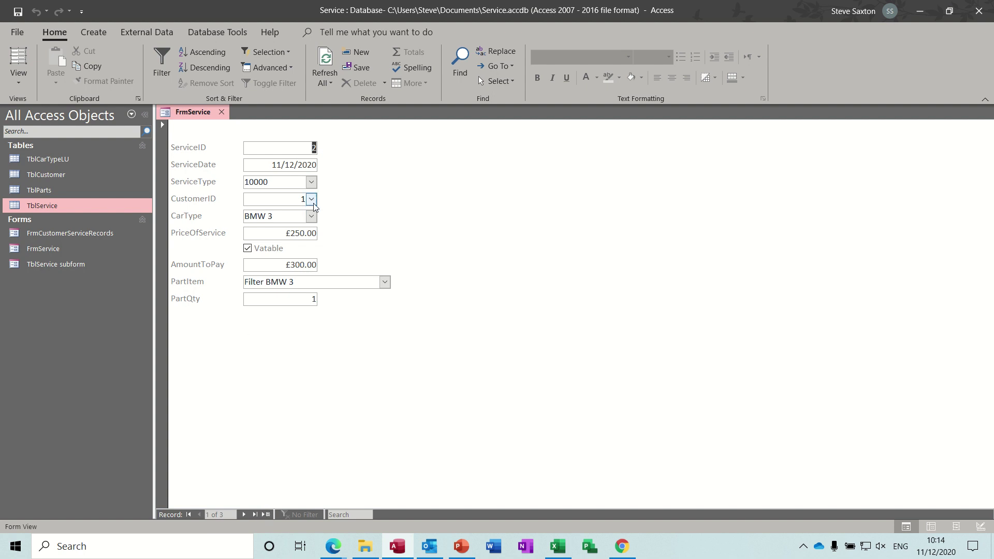
Start a new record with today's date, service type 30000, customer 3 and car type Fiat
click(264, 515)
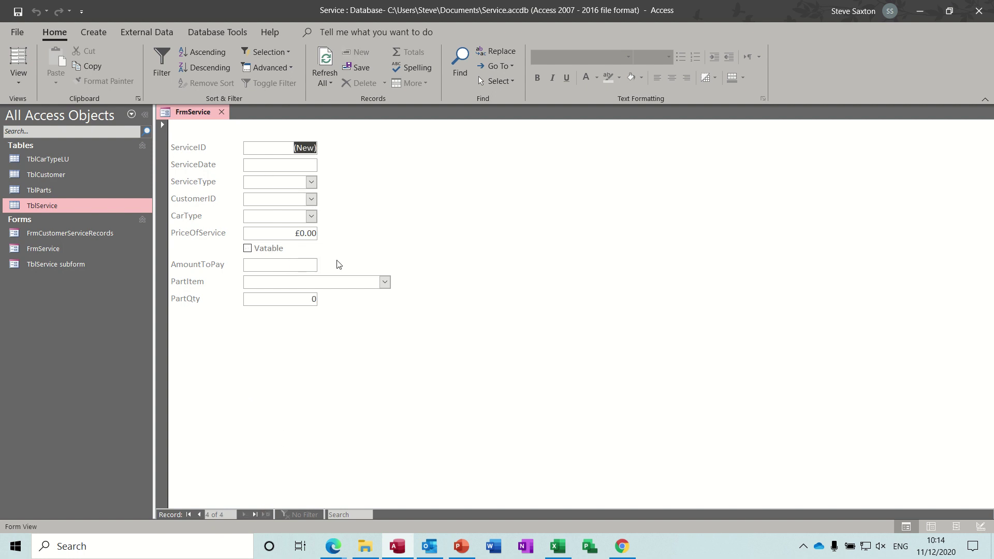
click(266, 162)
key(ctrl+semicolon)
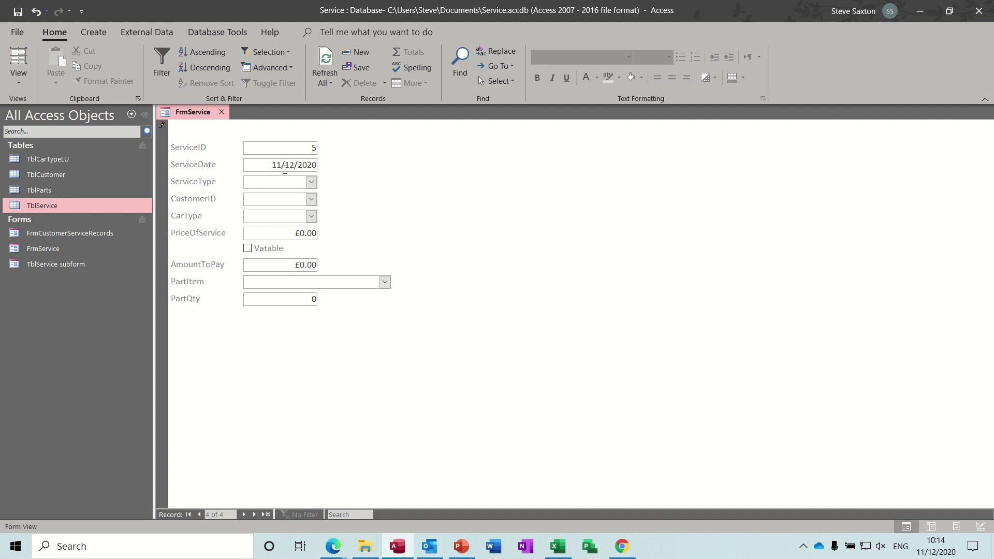
click(311, 182)
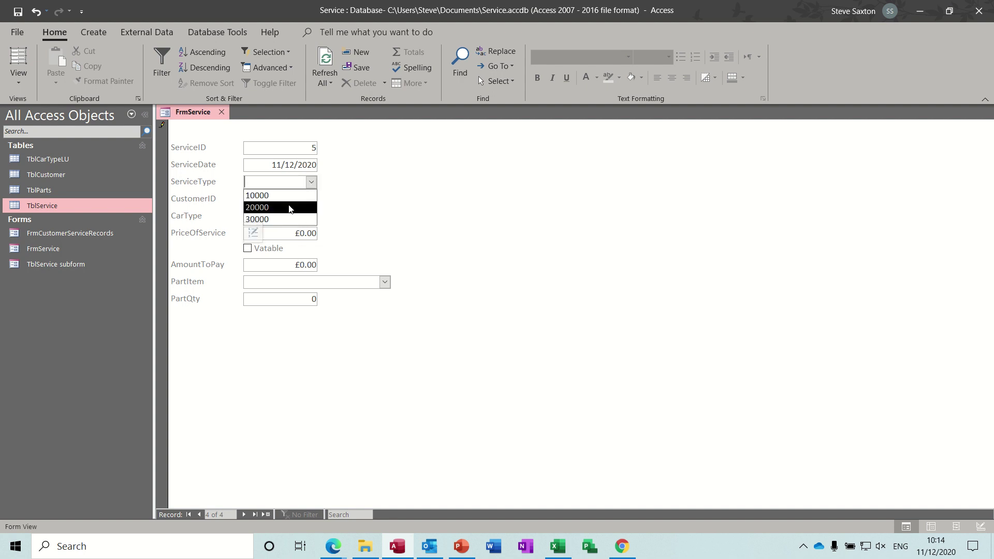
click(277, 219)
click(311, 199)
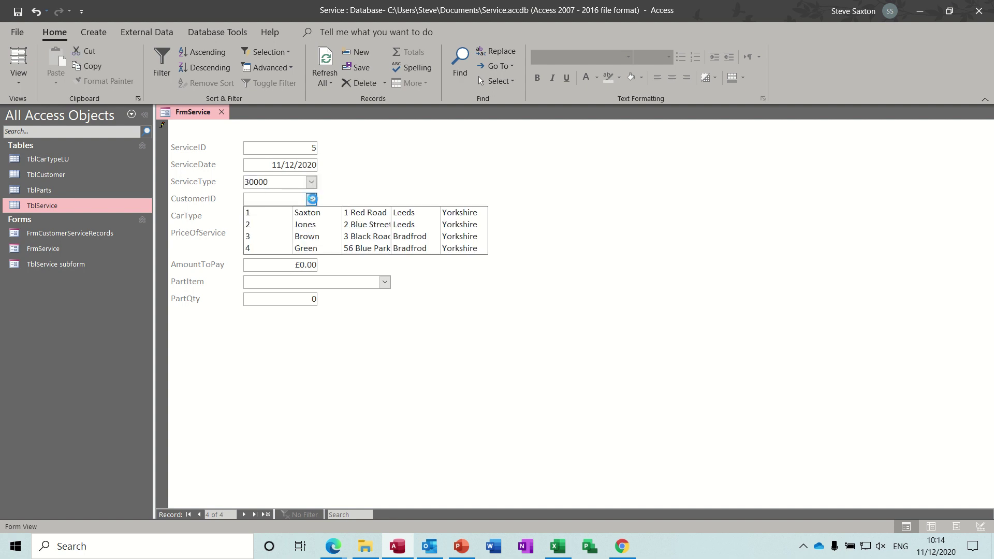
click(307, 236)
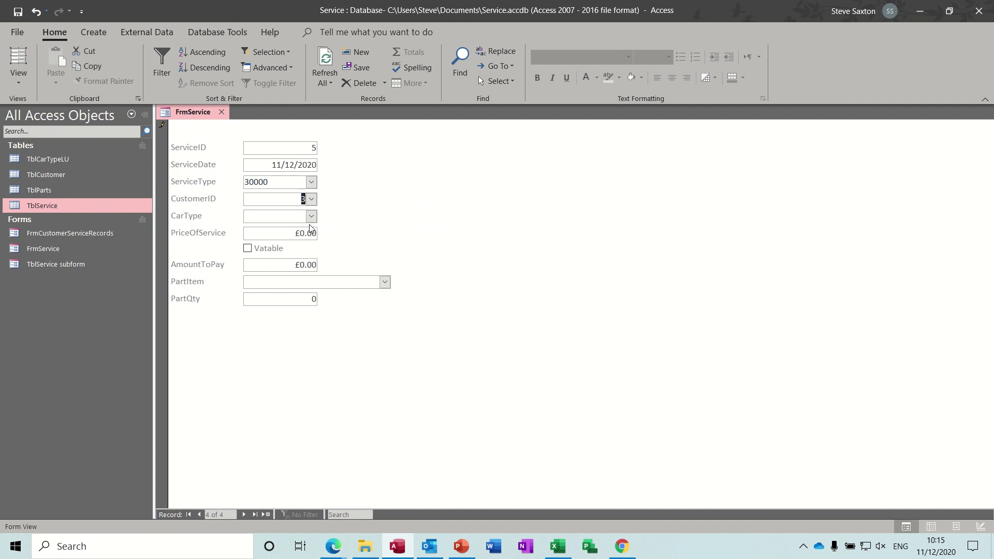
click(311, 216)
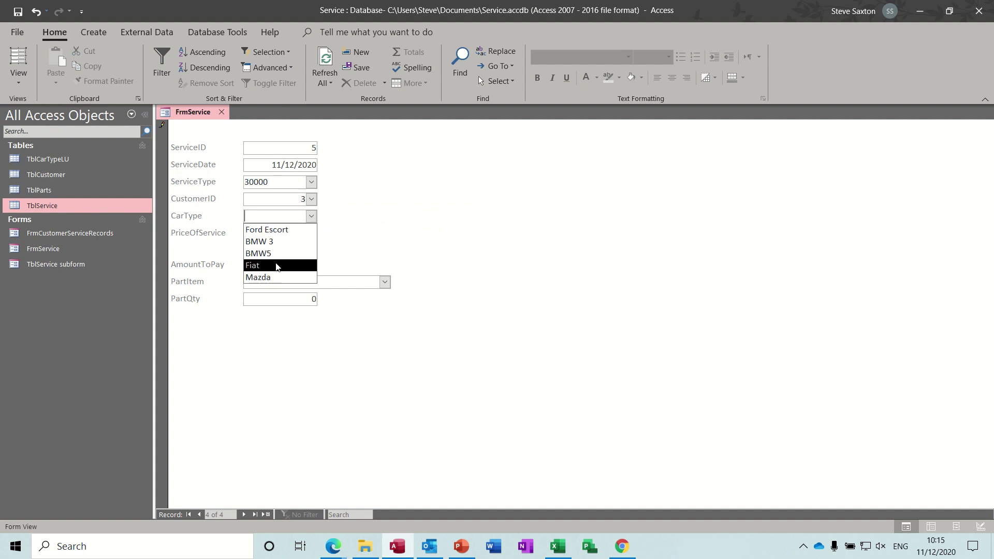
click(279, 265)
Enter price £1.00, mark it vatable, choose part Fan Belt Mazda and set PartQty to 1
click(295, 233)
drag(295, 233, 327, 234)
text(1)
click(267, 253)
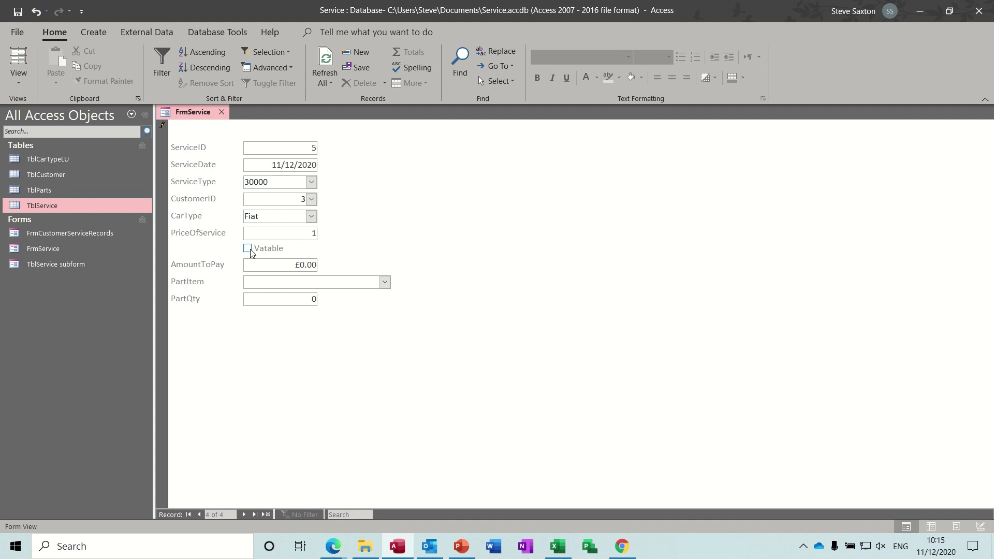
click(385, 282)
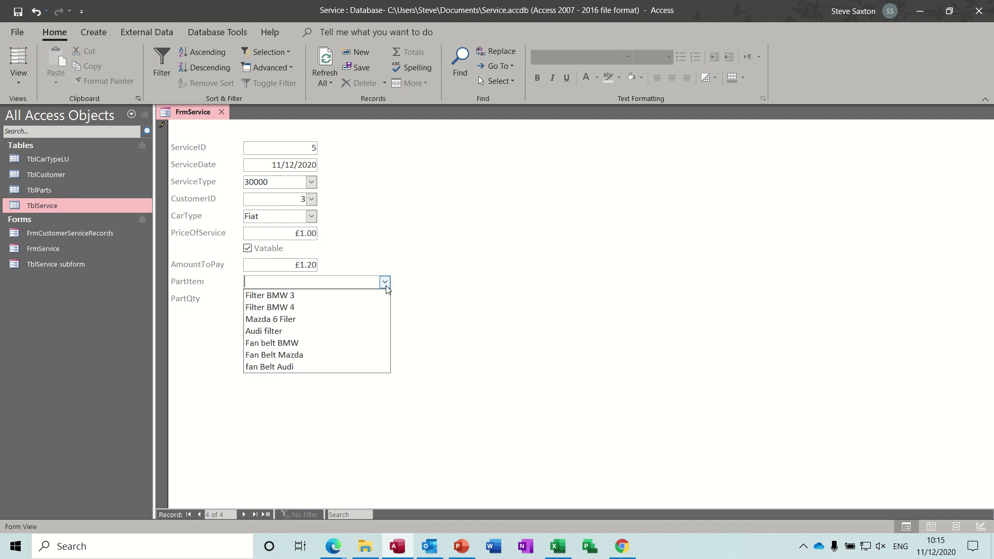
click(298, 356)
click(307, 300)
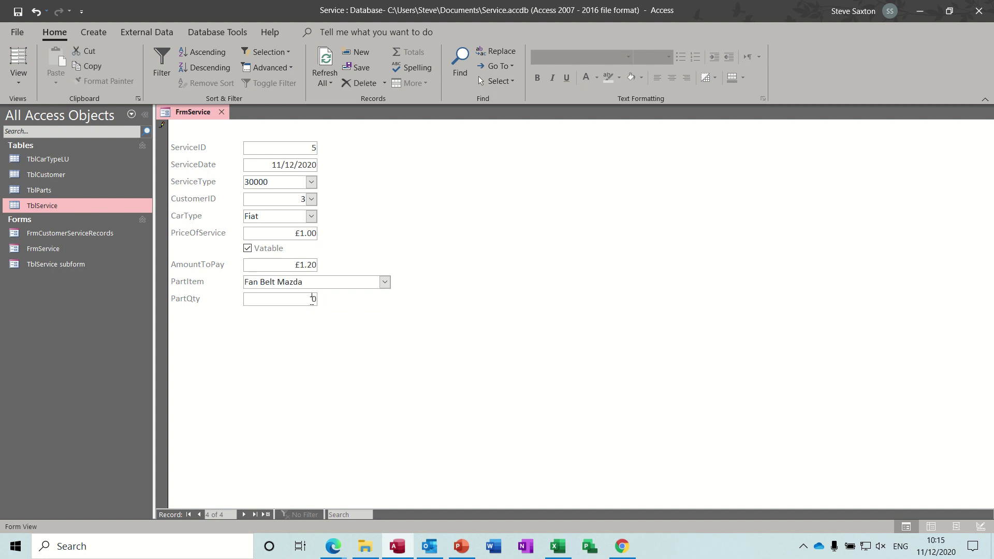
double_click(311, 299)
text(1)
Open TblCarTypeLU and correct the BMW5 entry to BMW 5
double_click(93, 159)
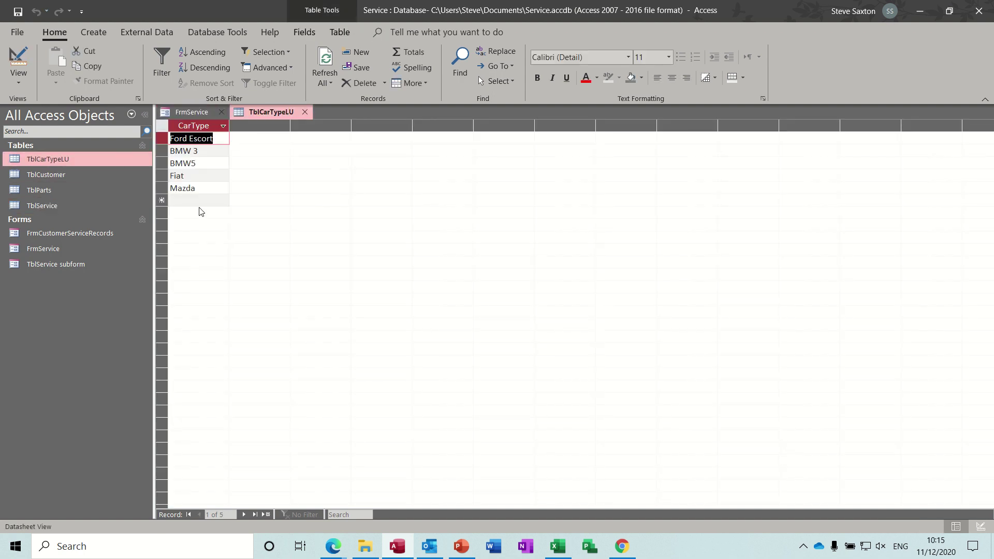
click(193, 163)
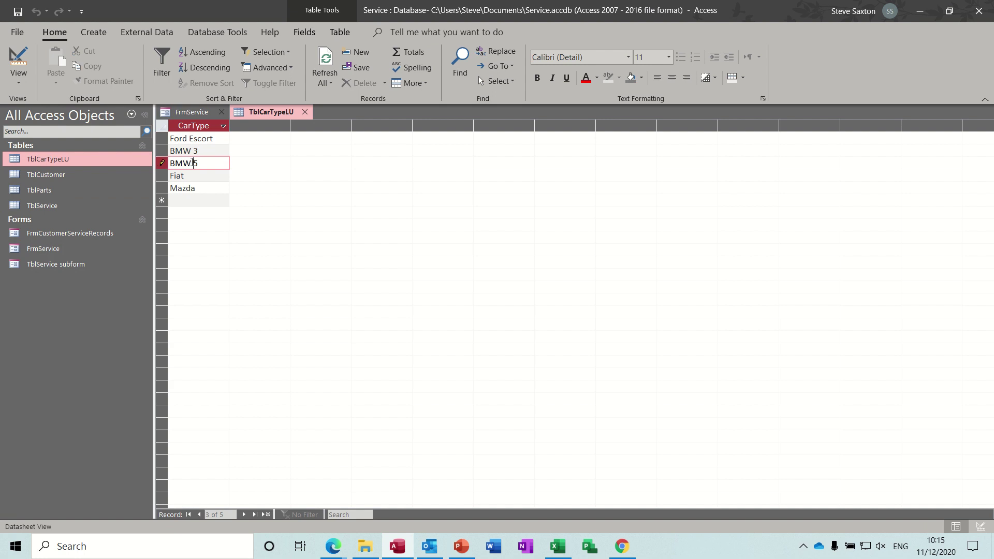
click(216, 198)
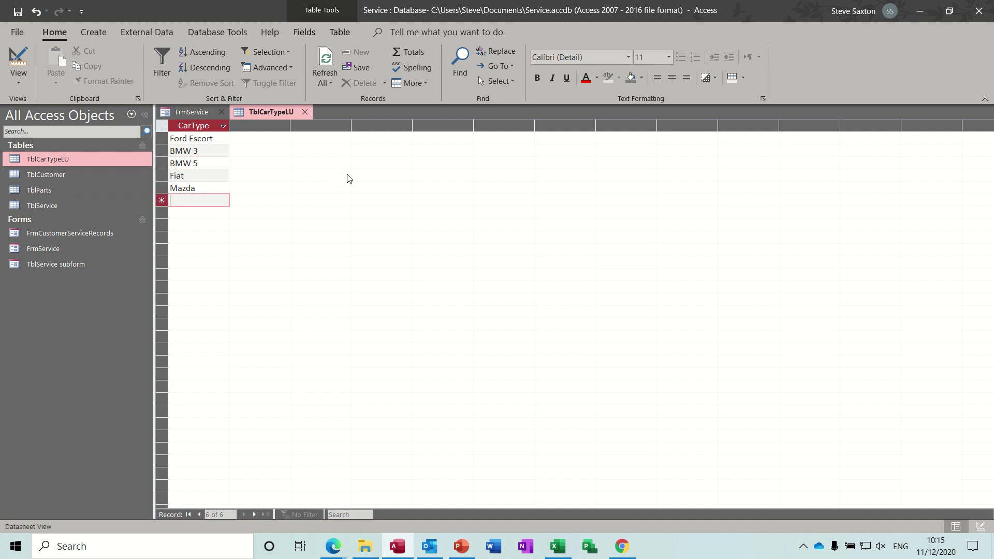
text(Fiat)
Back on FrmService, check the CarType list, keep Fiat, and close the form
click(305, 112)
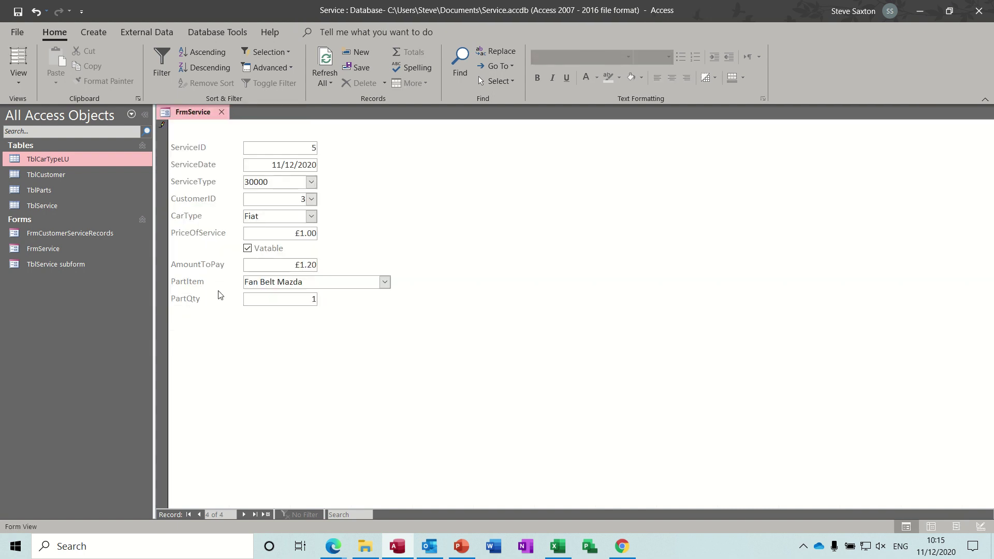
click(311, 219)
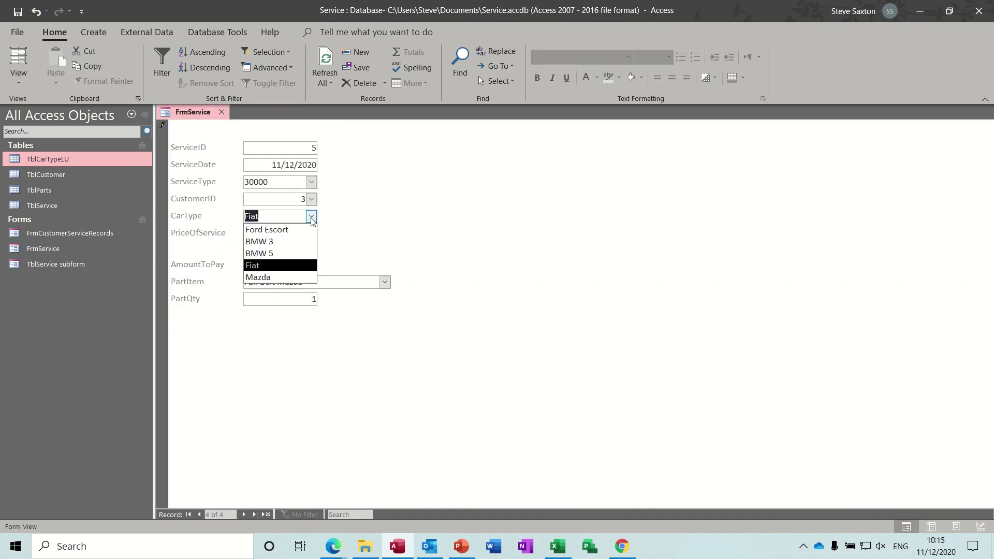
click(311, 218)
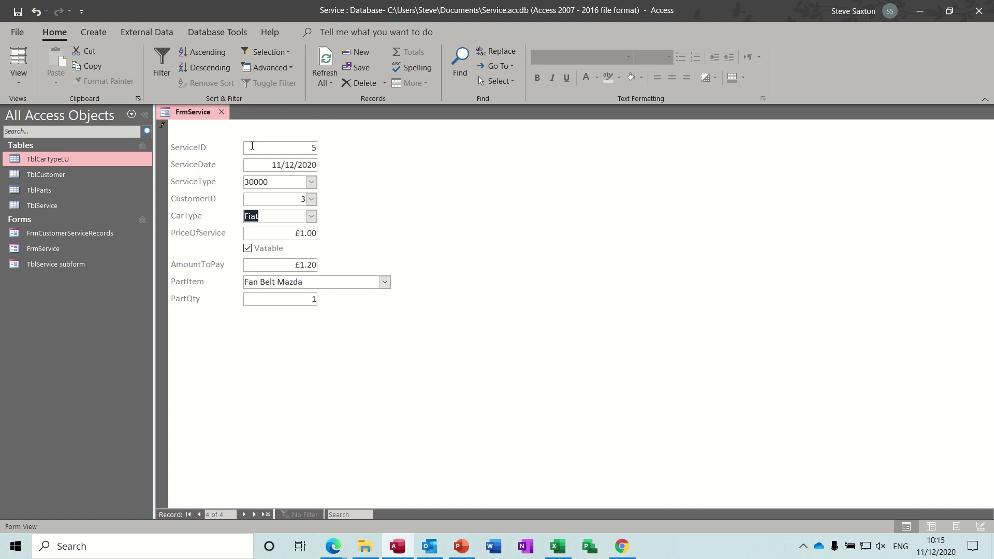
click(222, 112)
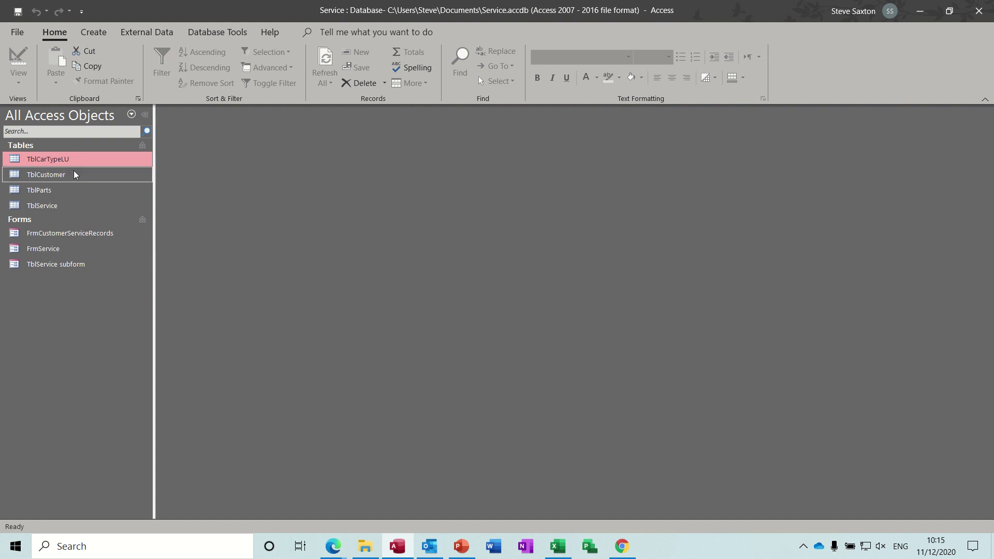
double_click(65, 205)
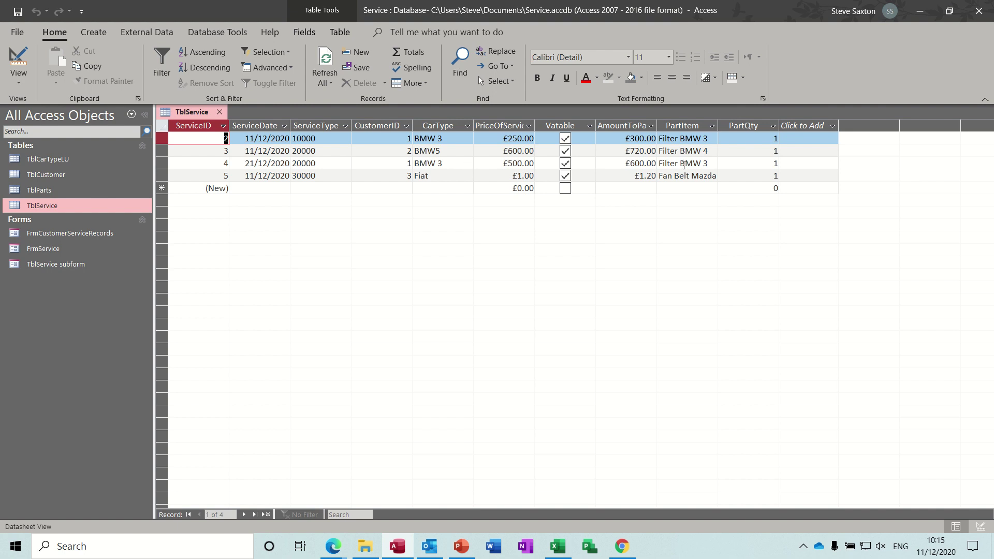
click(219, 112)
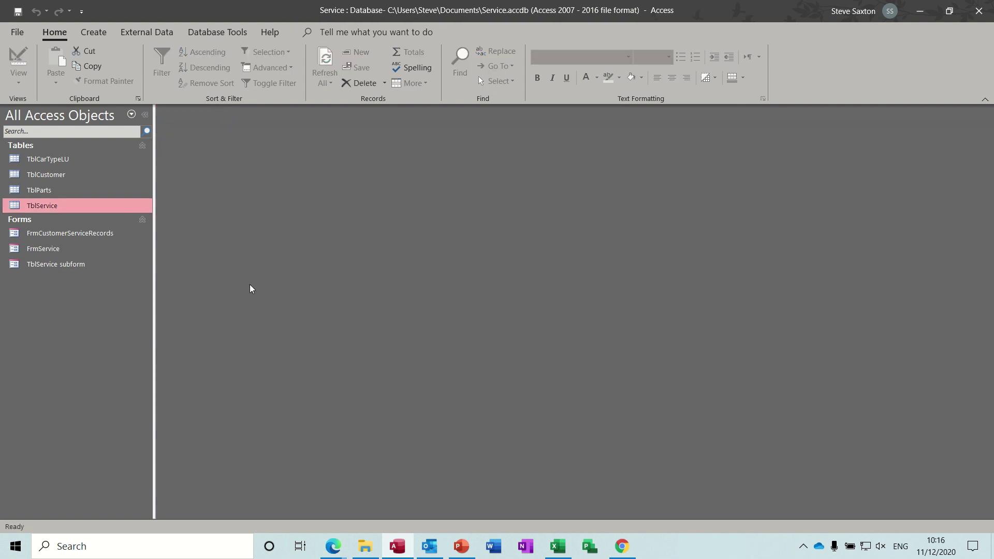